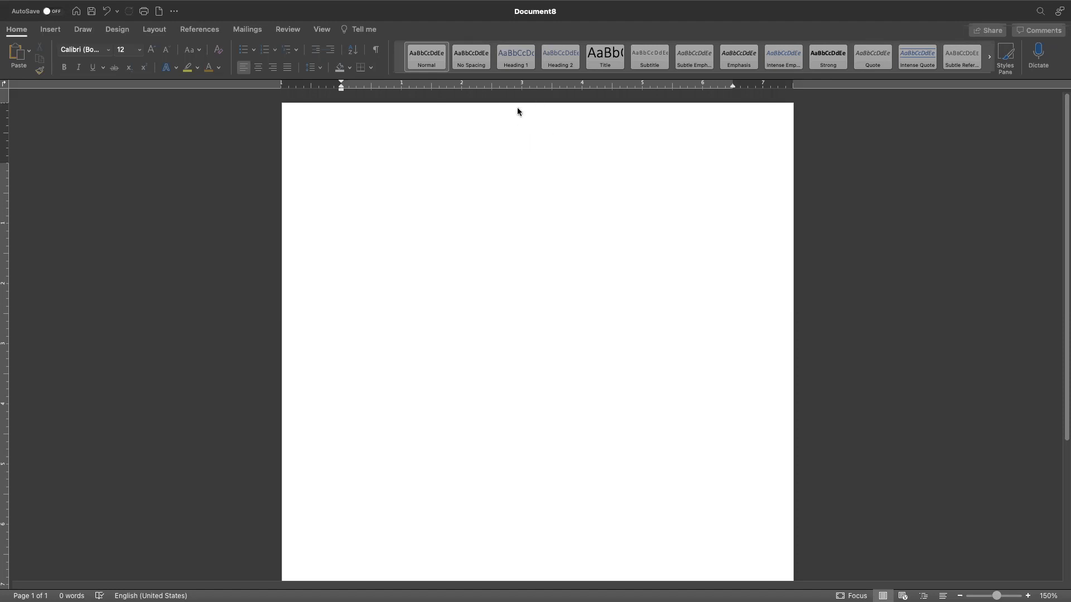
- Insert a right-aligned page number into the page header
{"action": "left_click", "coordinate": [528, 121]}
{"action": "double_click", "coordinate": [529, 121]}
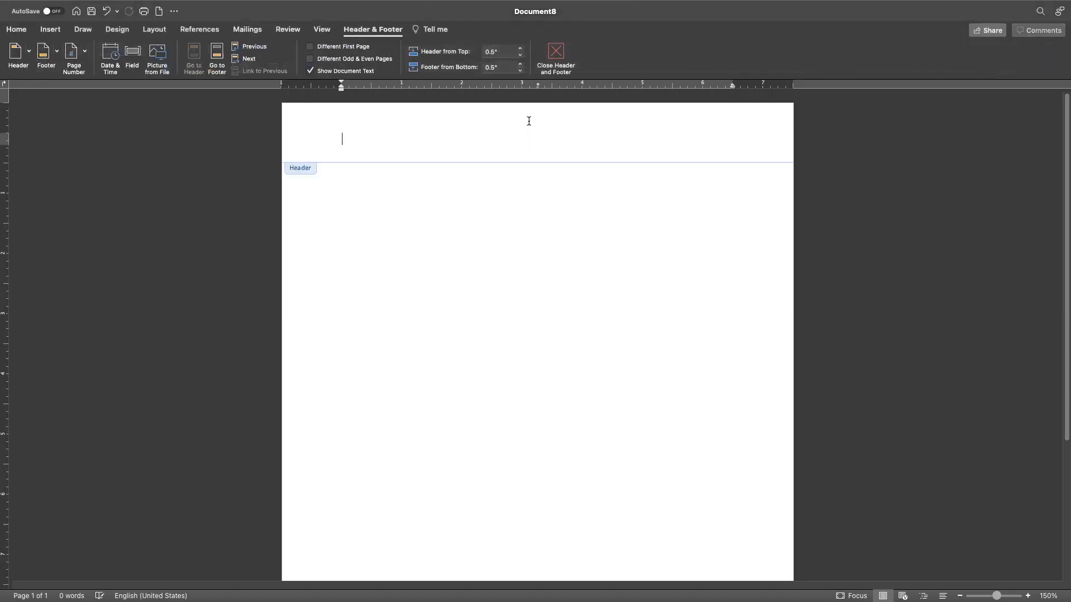
{"action": "left_click", "coordinate": [86, 53]}
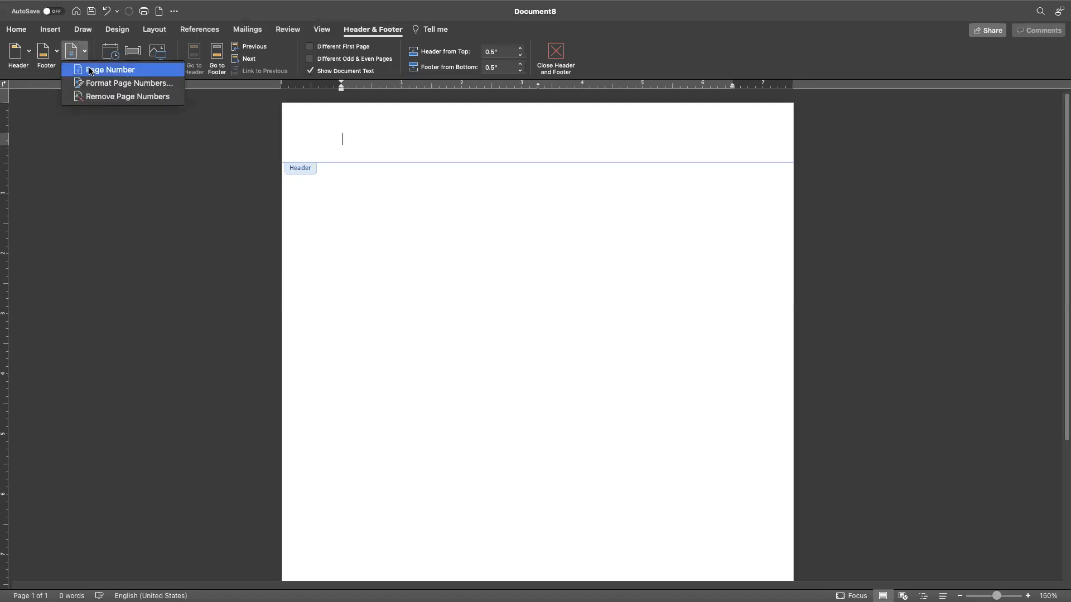
{"action": "left_click", "coordinate": [90, 71]}
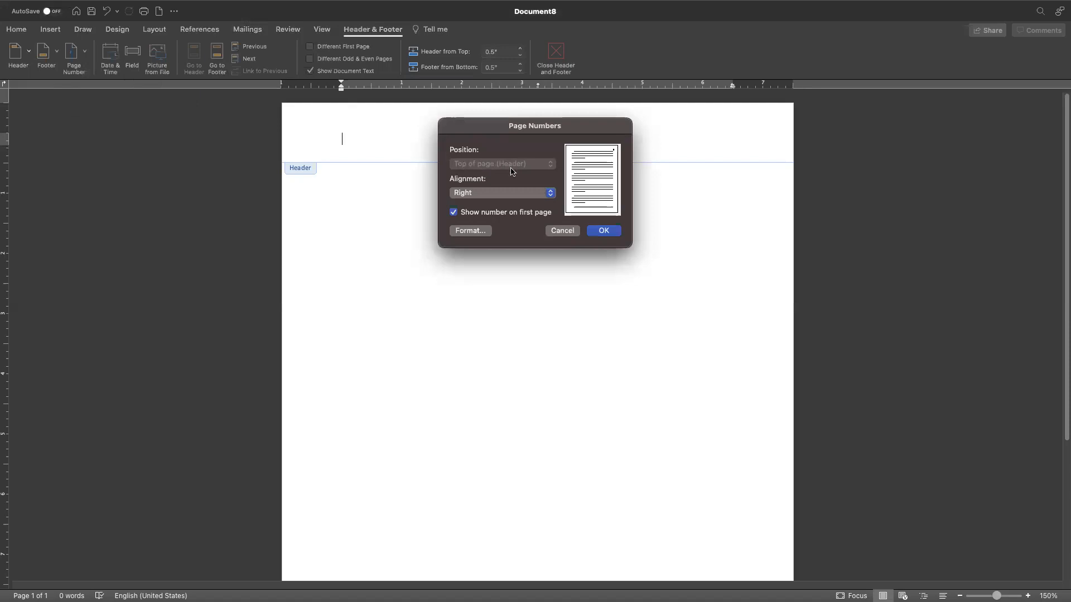
{"action": "left_click", "coordinate": [597, 230]}
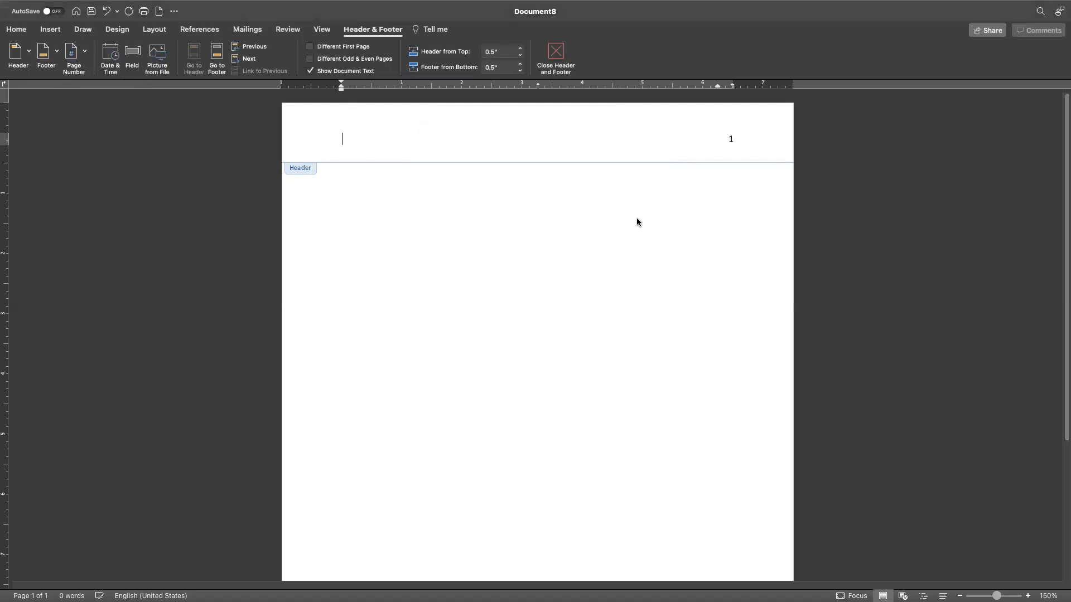
- Type the author's last name before the page number and select the header text
{"action": "left_click", "coordinate": [730, 139]}
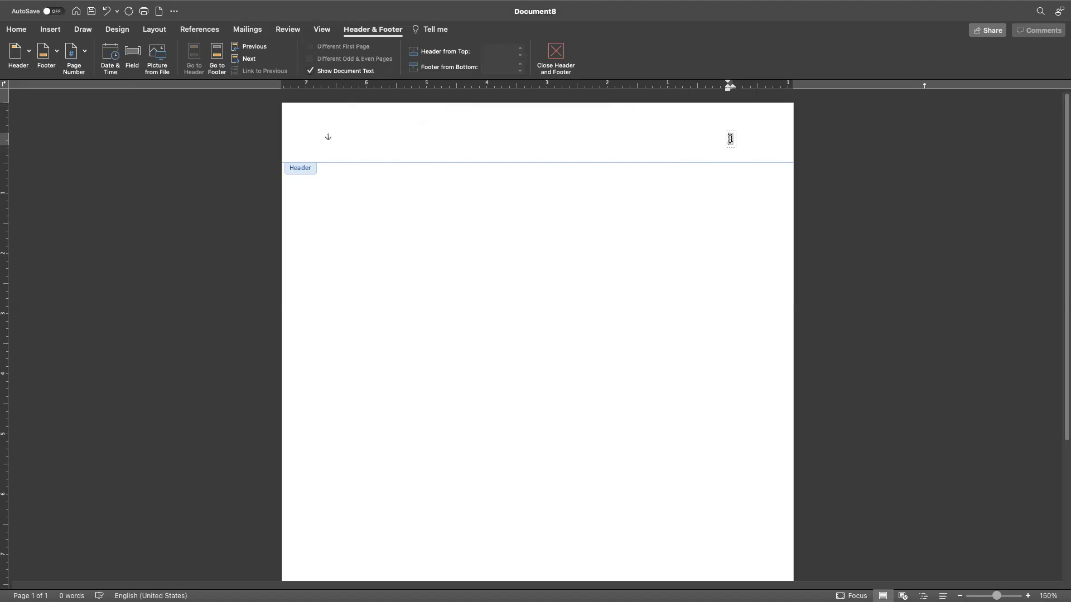
{"action": "type", "text": "Greene"}
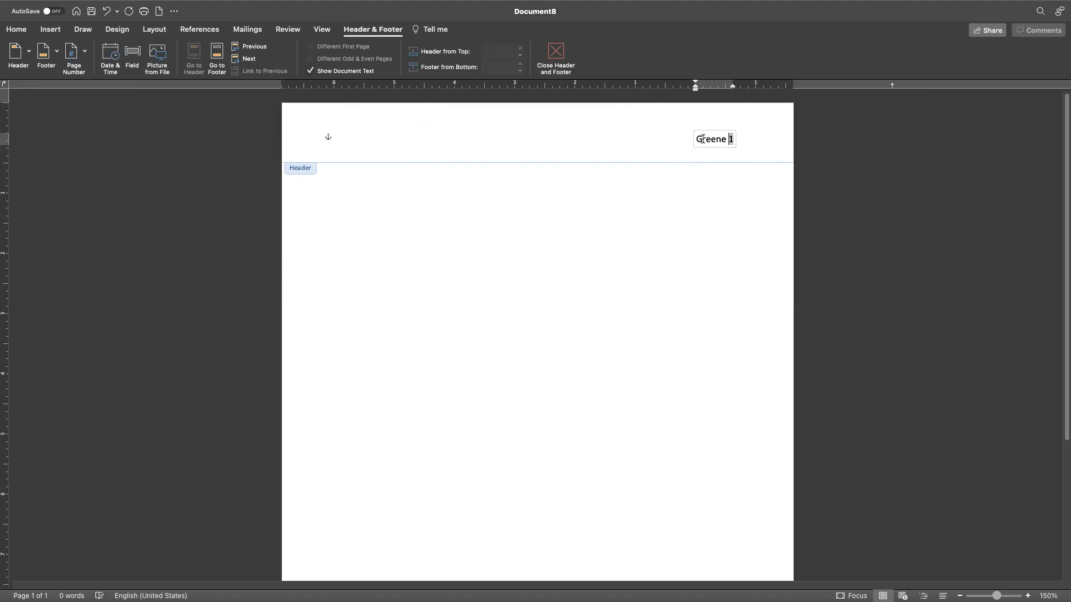
{"action": "left_click_drag", "start_coordinate": [696, 139], "coordinate": [732, 140]}
- Set the last name and page number to Times New Roman, then return to the body
{"action": "left_click", "coordinate": [24, 31]}
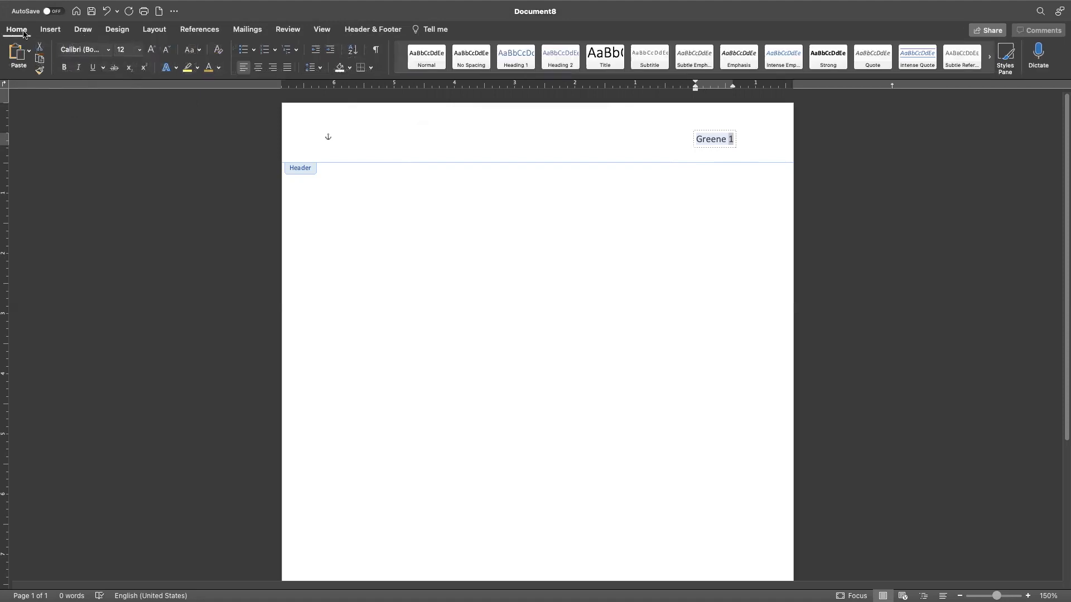
{"action": "left_click", "coordinate": [108, 50]}
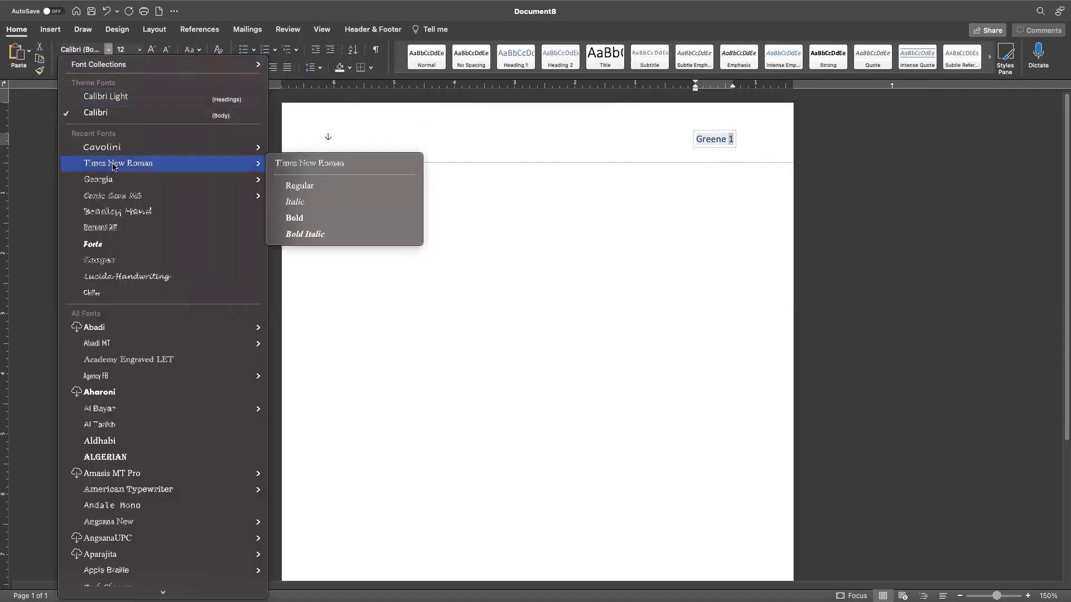
{"action": "left_click", "coordinate": [136, 61]}
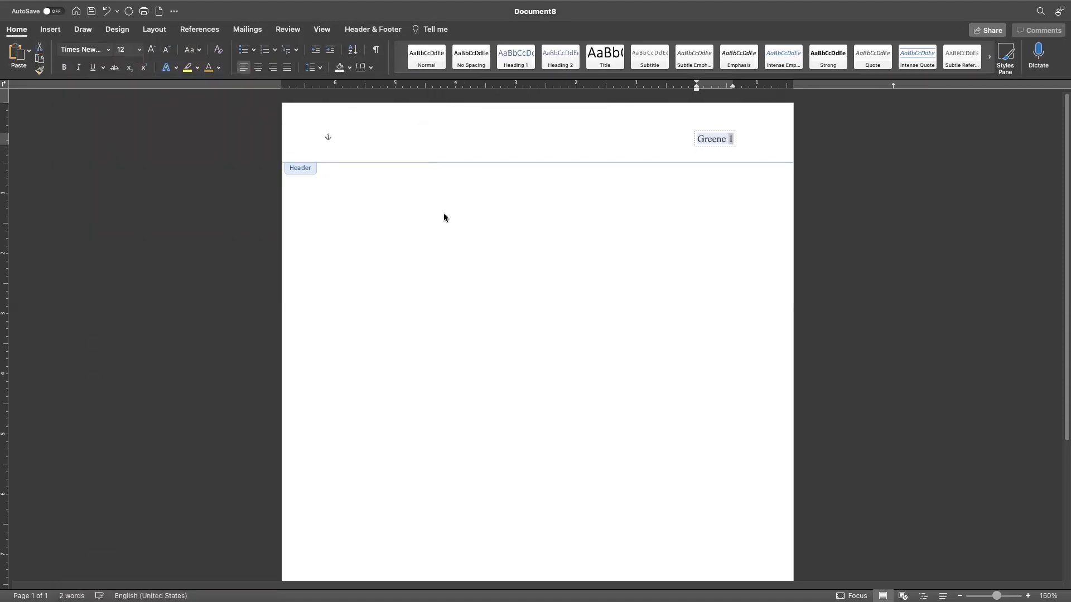
{"action": "double_click", "coordinate": [473, 192]}
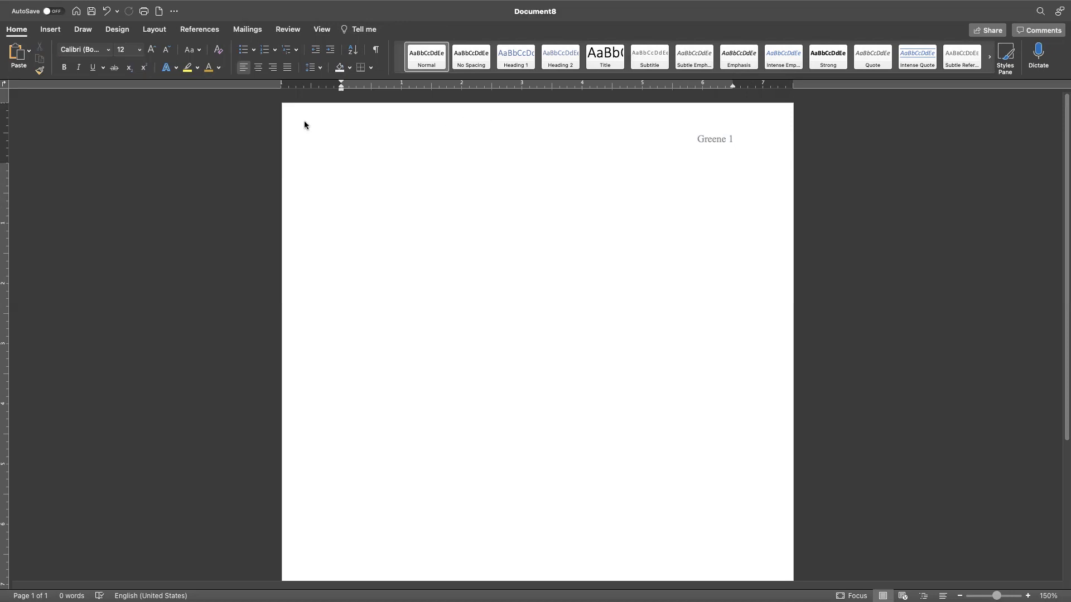
- Set the body paragraph's spacing after to 8 pt in Line Spacing Options
{"action": "left_click", "coordinate": [322, 71]}
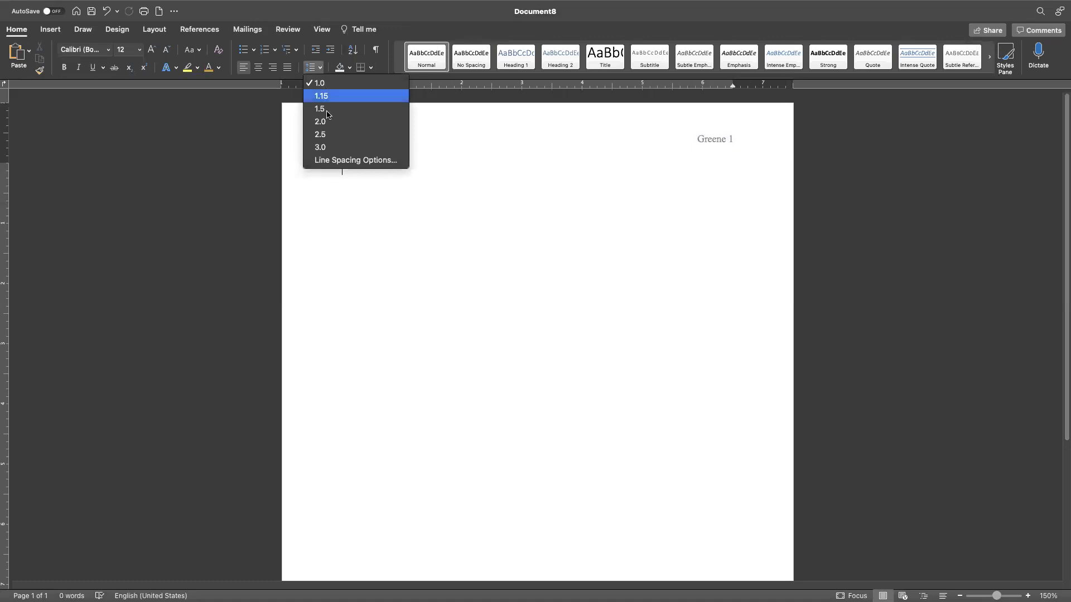
{"action": "left_click", "coordinate": [329, 161]}
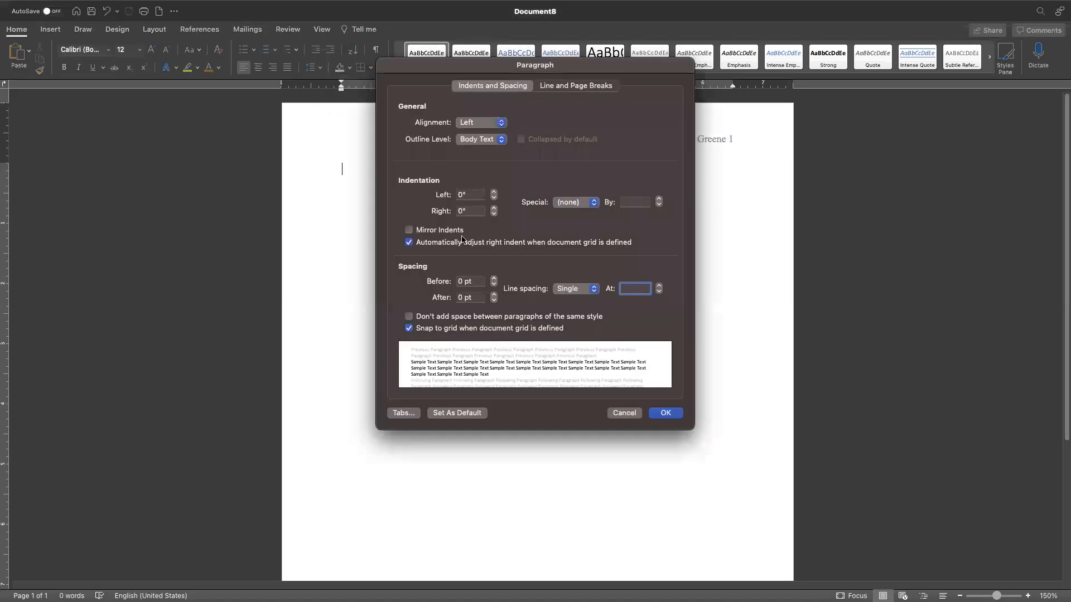
{"action": "left_click", "coordinate": [462, 297]}
{"action": "left_click_drag", "start_coordinate": [462, 298], "coordinate": [459, 298]}
{"action": "type", "text": "8"}
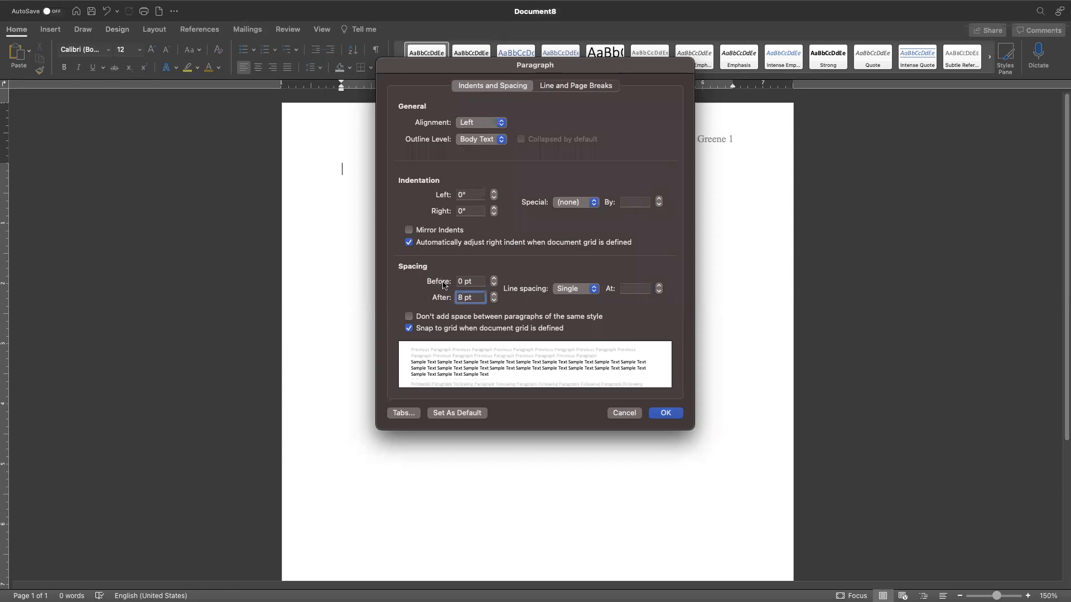
{"action": "left_click", "coordinate": [666, 413]}
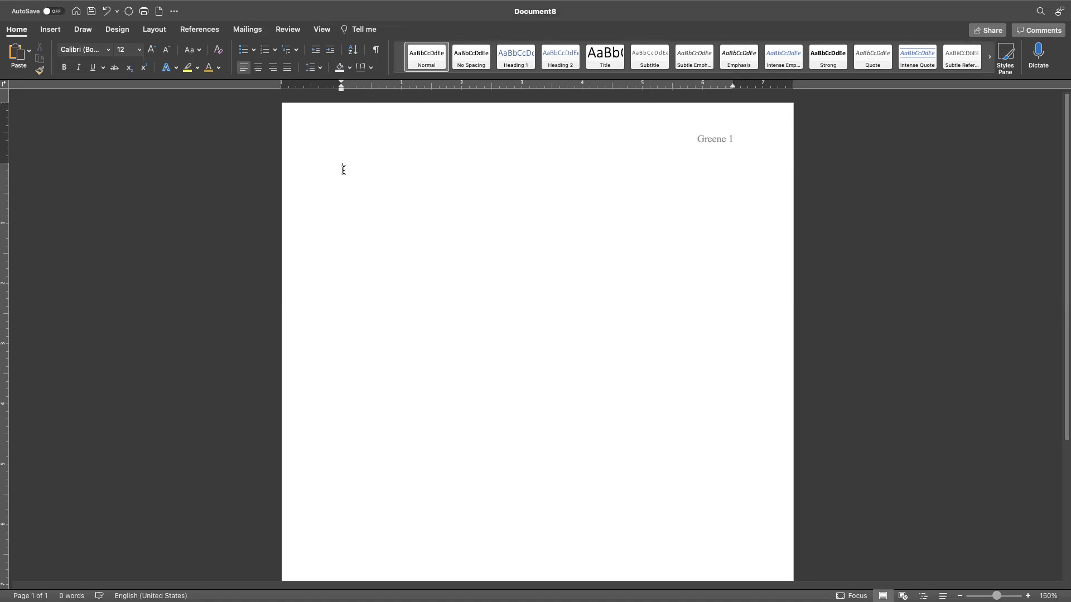
{"action": "left_click", "coordinate": [108, 50]}
- In Times New Roman, type Name, the teacher's name, World Lit/G and 24 September 2021
{"action": "left_click", "coordinate": [118, 147]}
{"action": "type", "text": "Nam"}
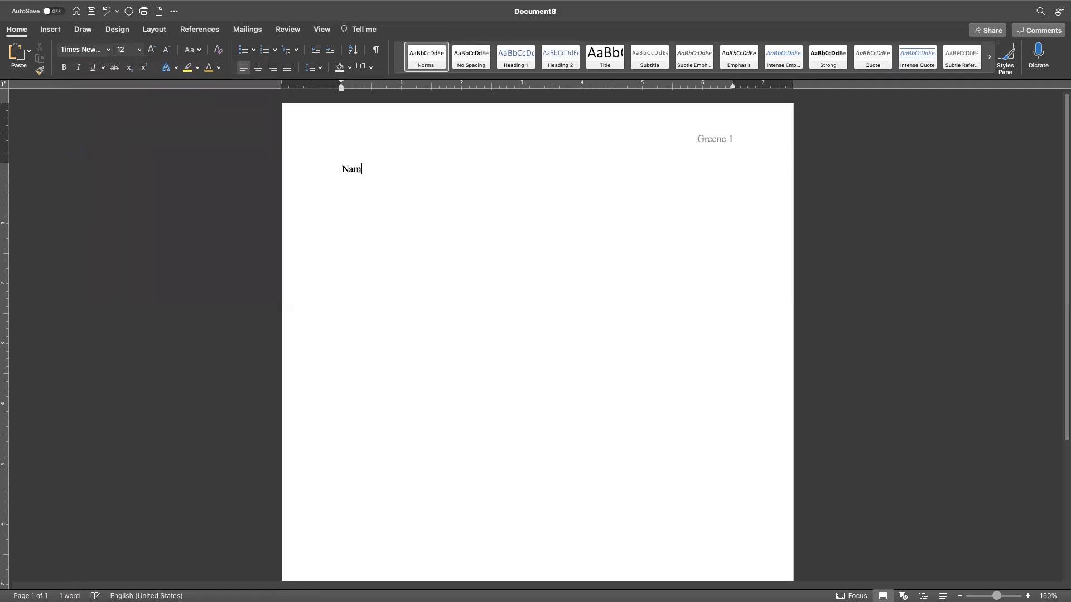
{"action": "type", "text": "e Mrs. Greene "}
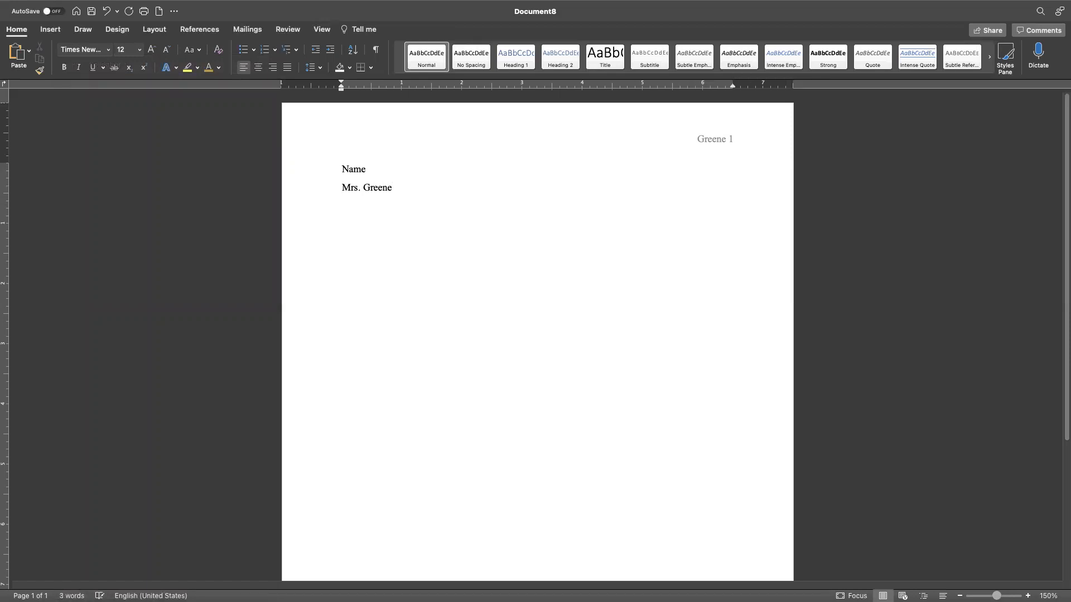
{"action": "type", "text": "World Lit/G"}
{"action": "key", "text": "Return"}
{"action": "type", "text": "24 Spe"}
{"action": "key", "text": "BackSpace"}
{"action": "key", "text": "BackSpace"}
{"action": "type", "text": "ept"}
{"action": "key", "text": "BackSpace"}
{"action": "type", "text": "tember "}
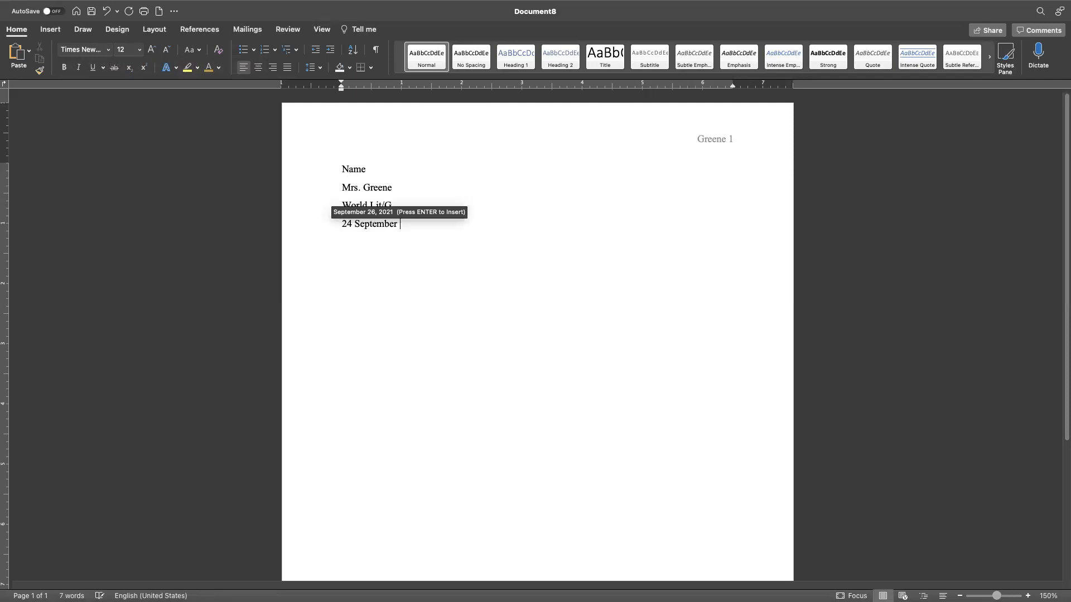
{"action": "type", "text": "2021"}
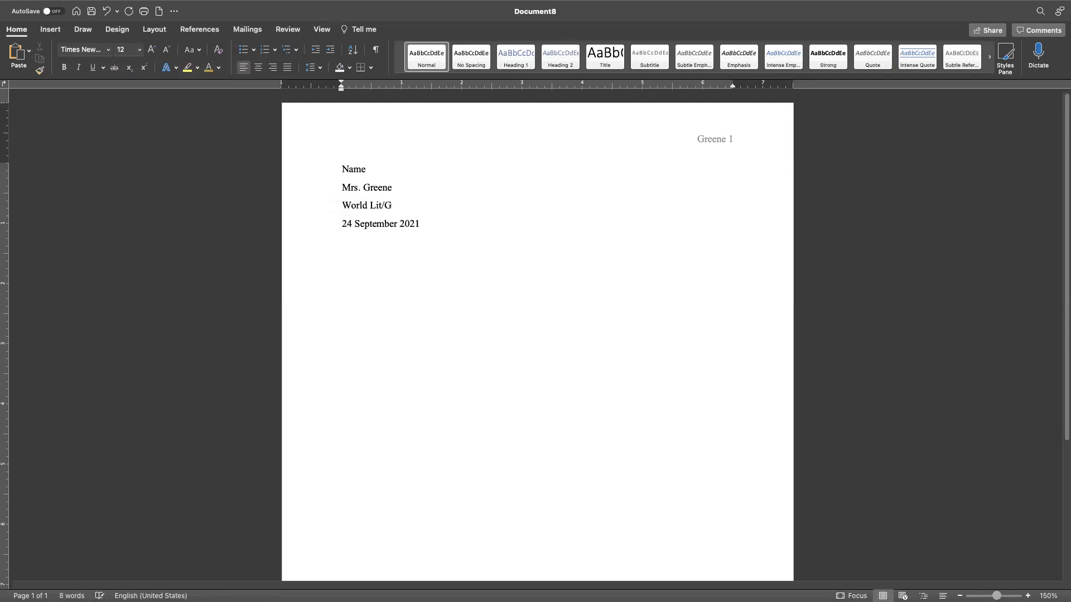
{"action": "key", "text": "Return"}
- Type a centred 'title' line and double-space the heading lines and title
{"action": "left_click", "coordinate": [259, 68]}
{"action": "type", "text": "title"}
{"action": "left_click_drag", "start_coordinate": [338, 168], "coordinate": [569, 246]}
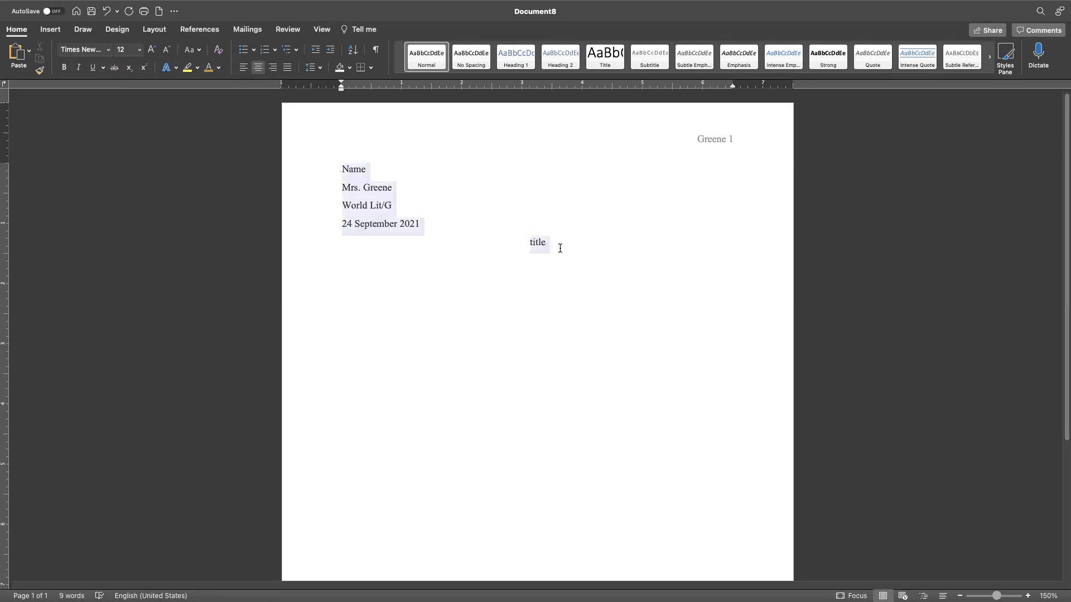
{"action": "left_click", "coordinate": [322, 68]}
{"action": "left_click", "coordinate": [322, 121]}
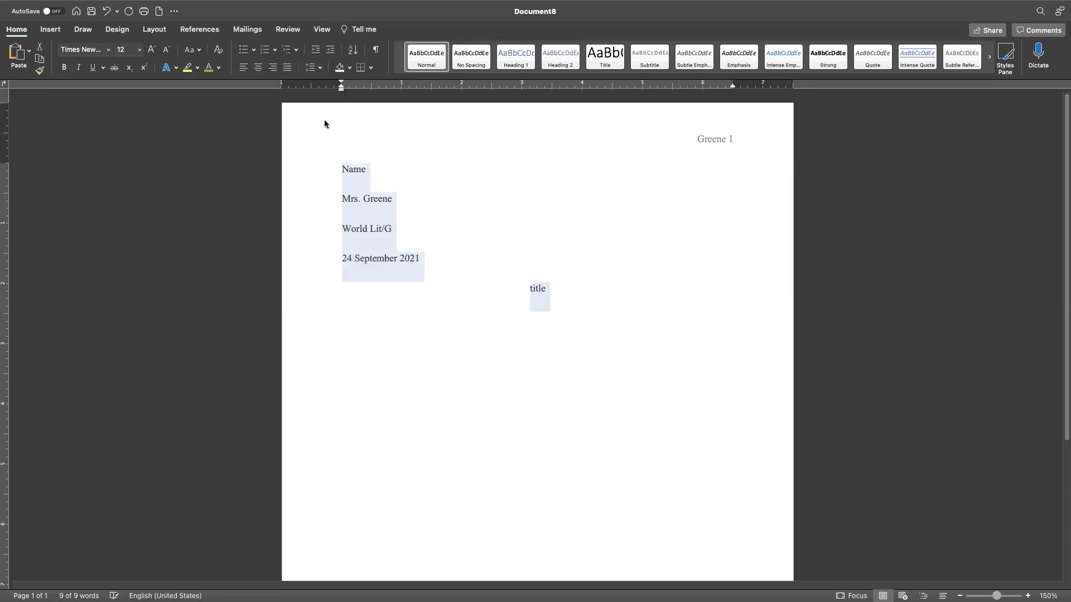
{"action": "left_click", "coordinate": [474, 251]}
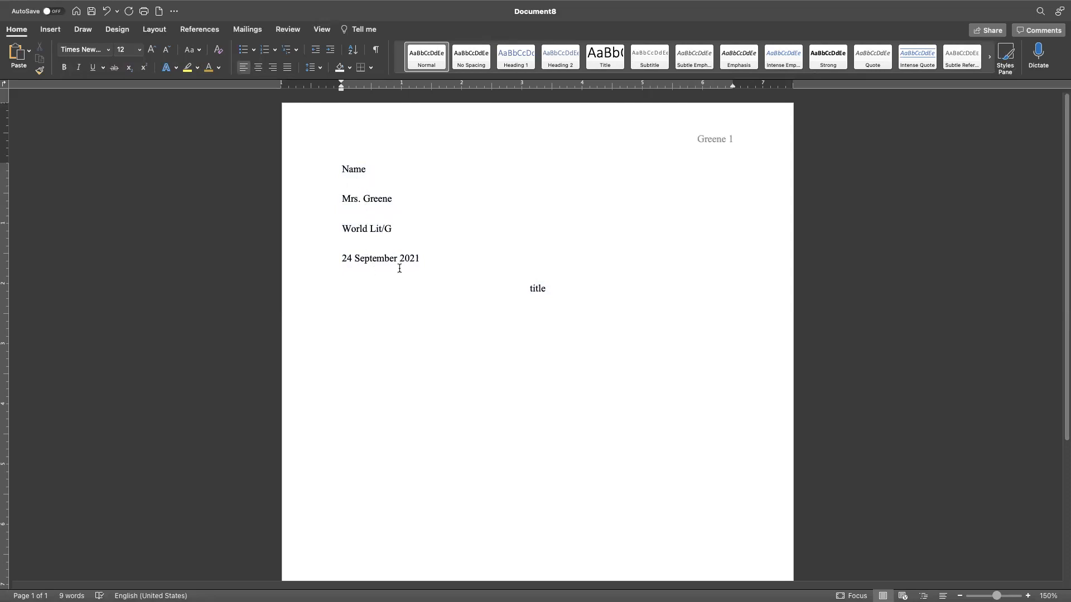
- Reduce the space after the heading and title paragraphs to 0 pt
{"action": "left_click_drag", "start_coordinate": [541, 294], "coordinate": [343, 170]}
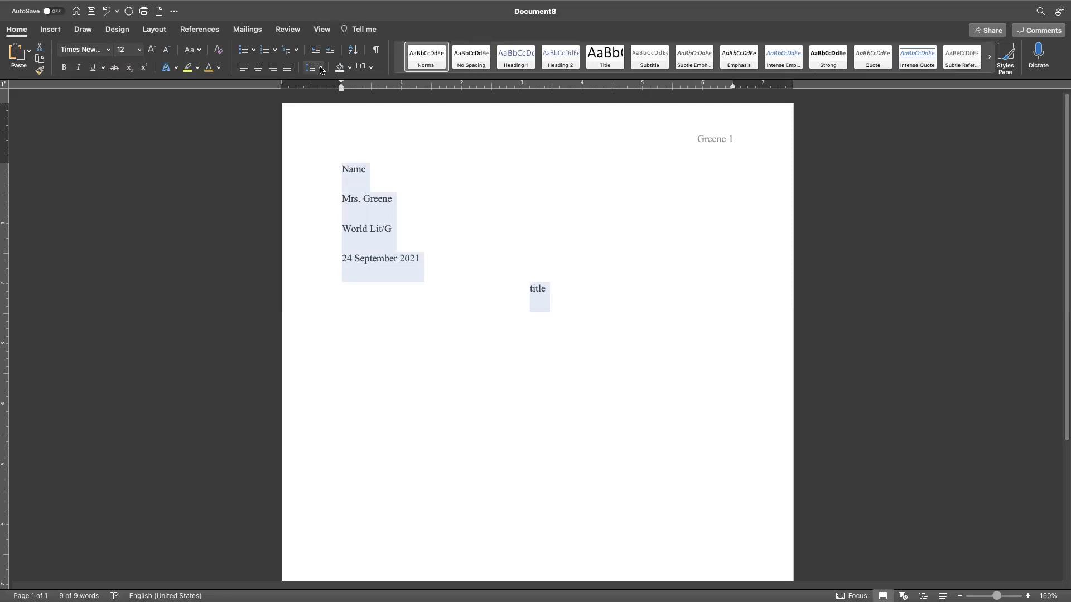
{"action": "left_click", "coordinate": [321, 69]}
{"action": "left_click", "coordinate": [355, 160]}
{"action": "left_click", "coordinate": [494, 301]}
{"action": "left_click", "coordinate": [493, 302]}
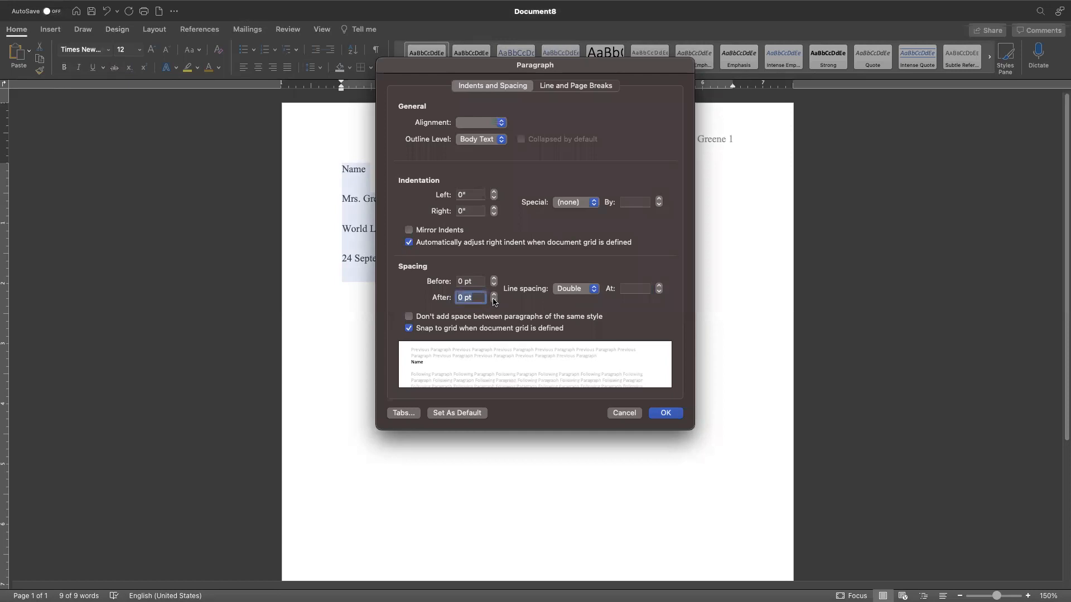
{"action": "left_click", "coordinate": [665, 413]}
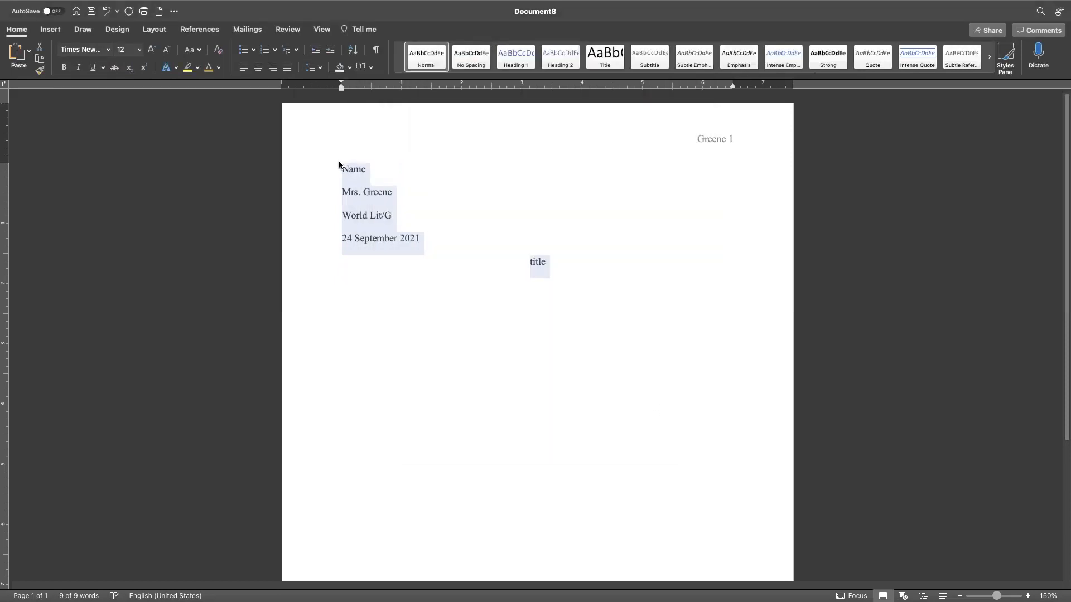
{"action": "left_click", "coordinate": [550, 262]}
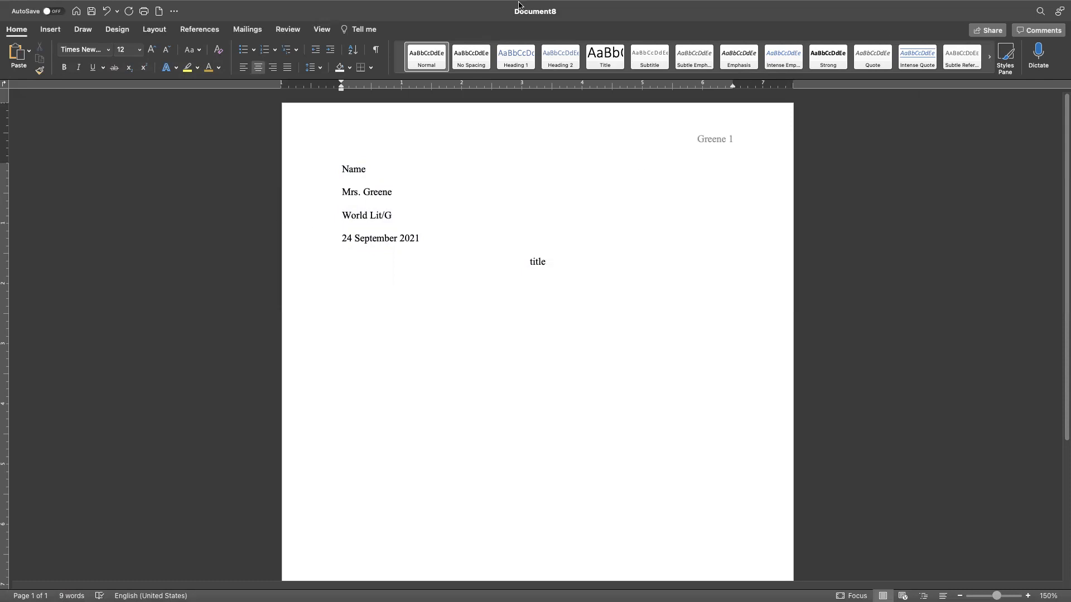
- Close the Word document and choose Don't Save to discard changes
{"action": "mouse_move", "coordinate": [50, 6]}
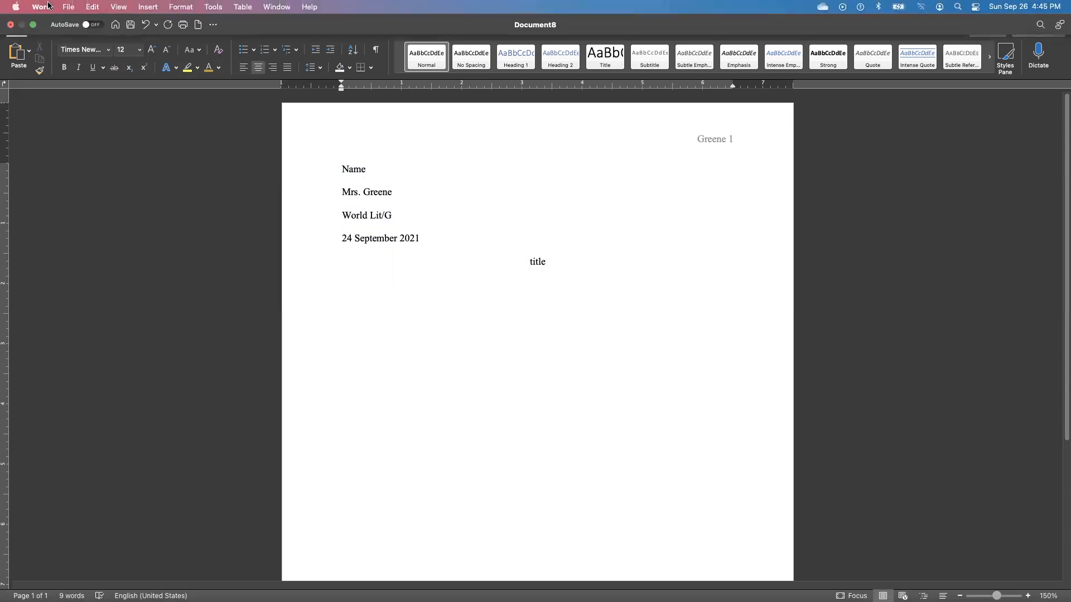
{"action": "left_click", "coordinate": [10, 26]}
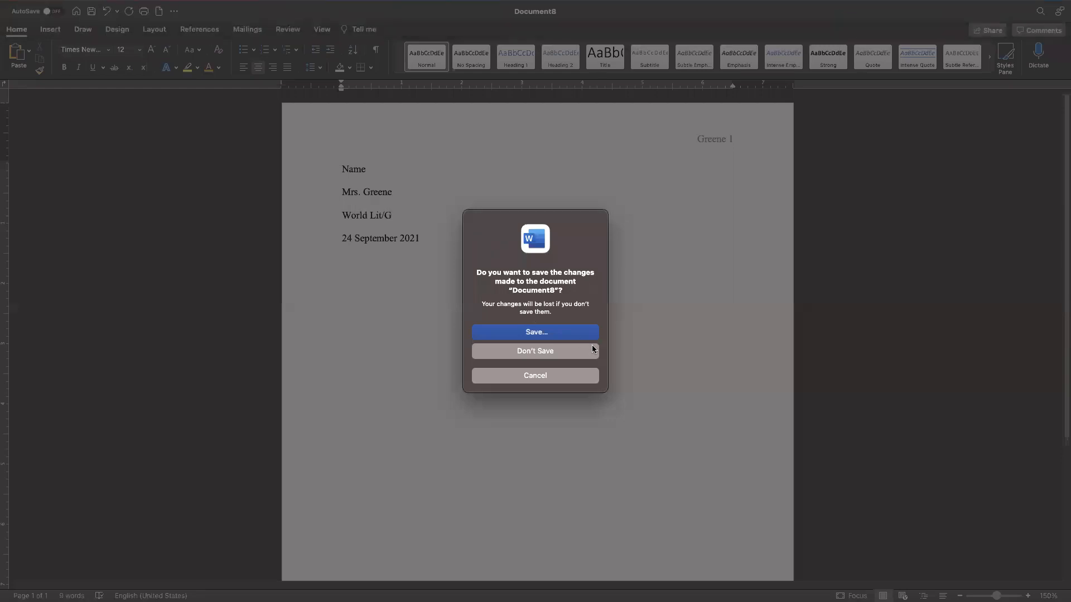
{"action": "left_click", "coordinate": [567, 351]}
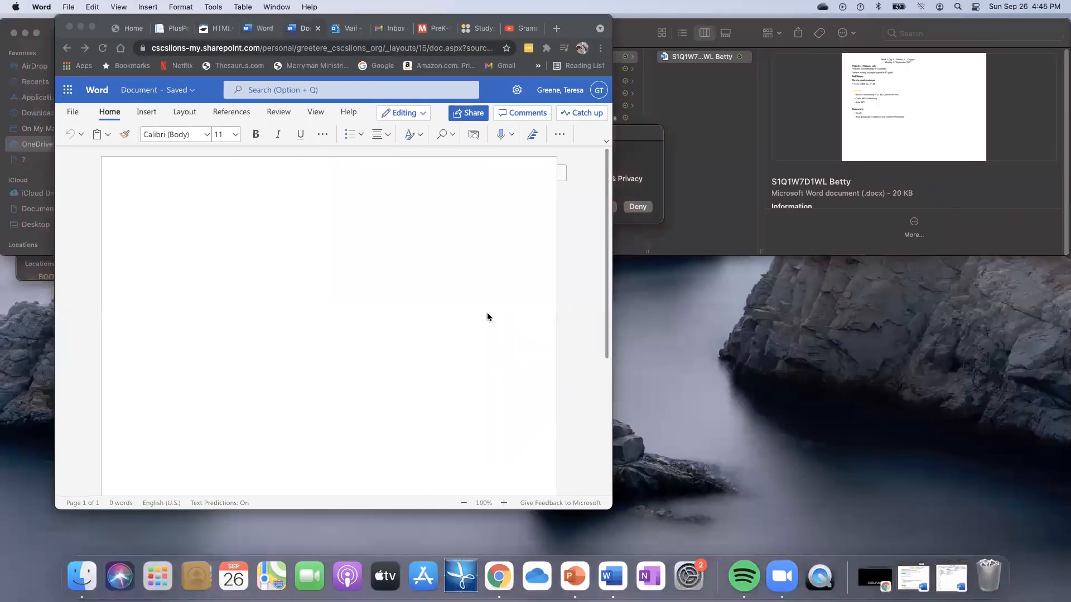
- Add a top-right page number to the header and type the surname before it
{"action": "left_click", "coordinate": [92, 28]}
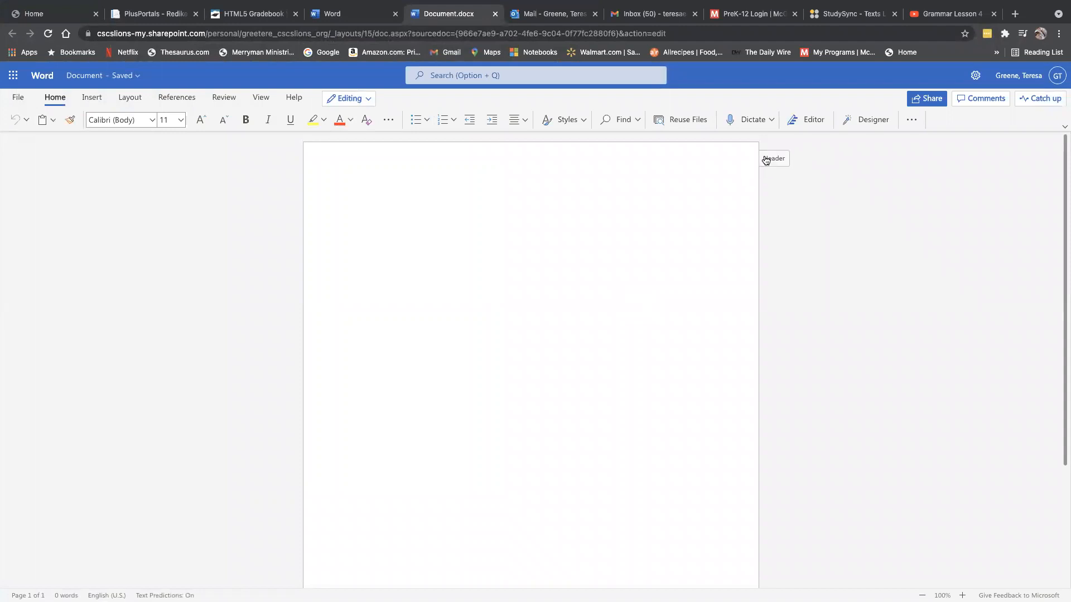
{"action": "left_click", "coordinate": [772, 160]}
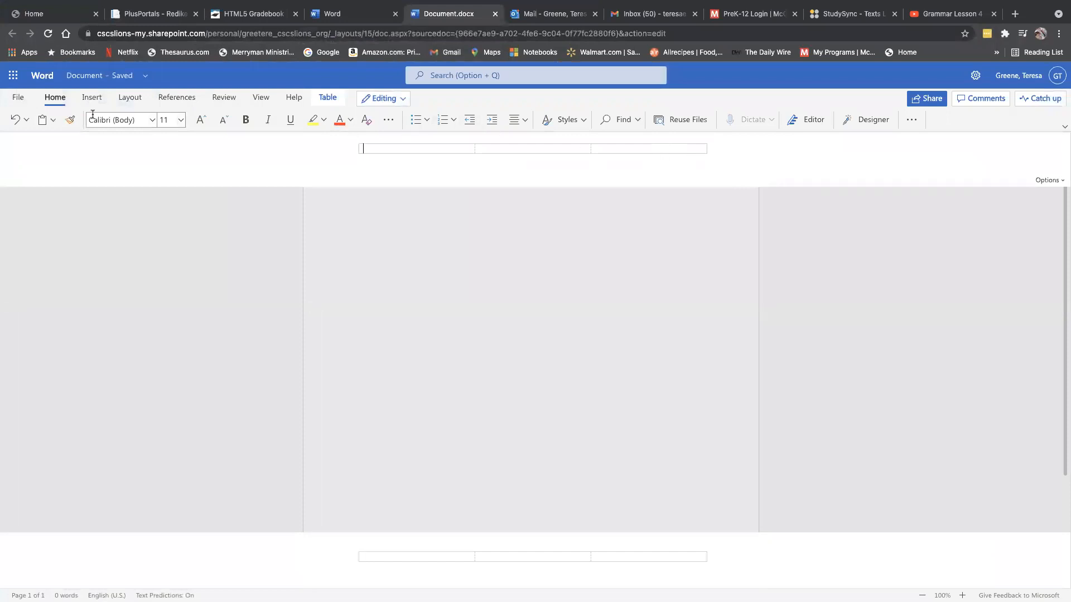
{"action": "left_click", "coordinate": [91, 98]}
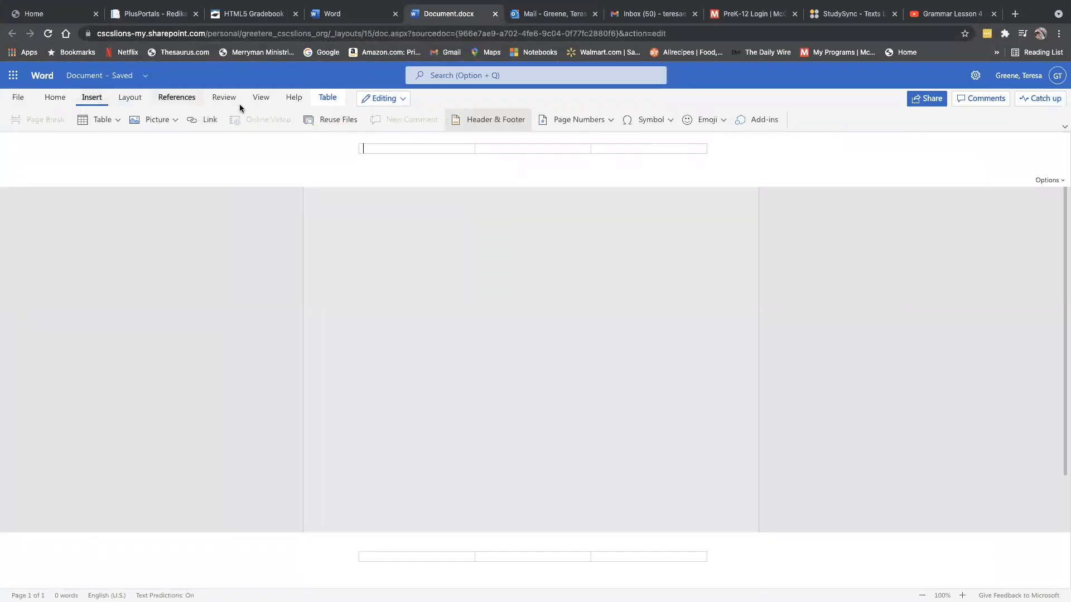
{"action": "left_click", "coordinate": [611, 120]}
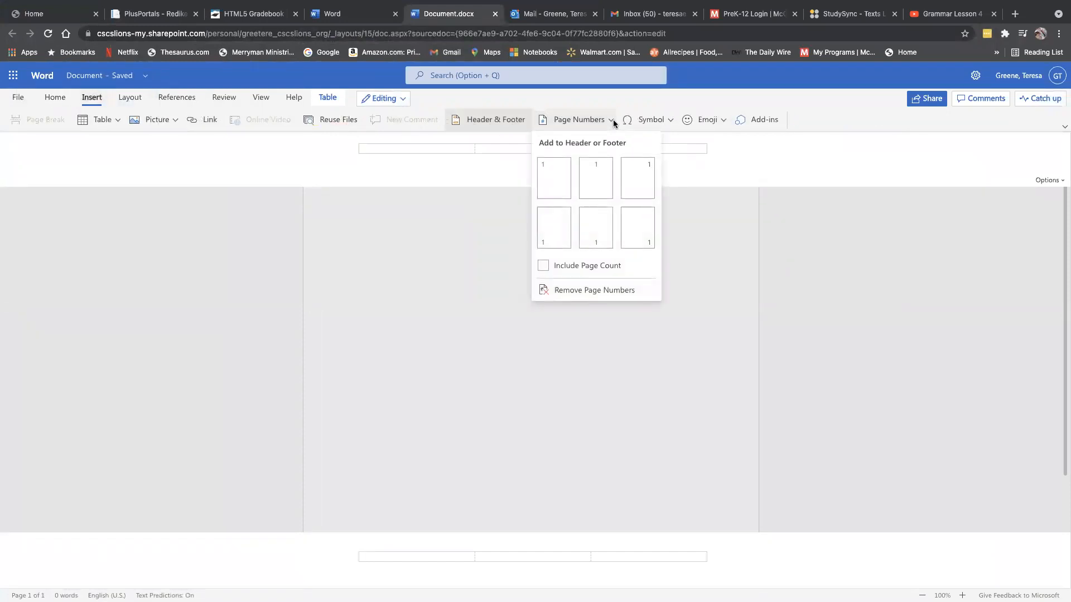
{"action": "left_click", "coordinate": [646, 170]}
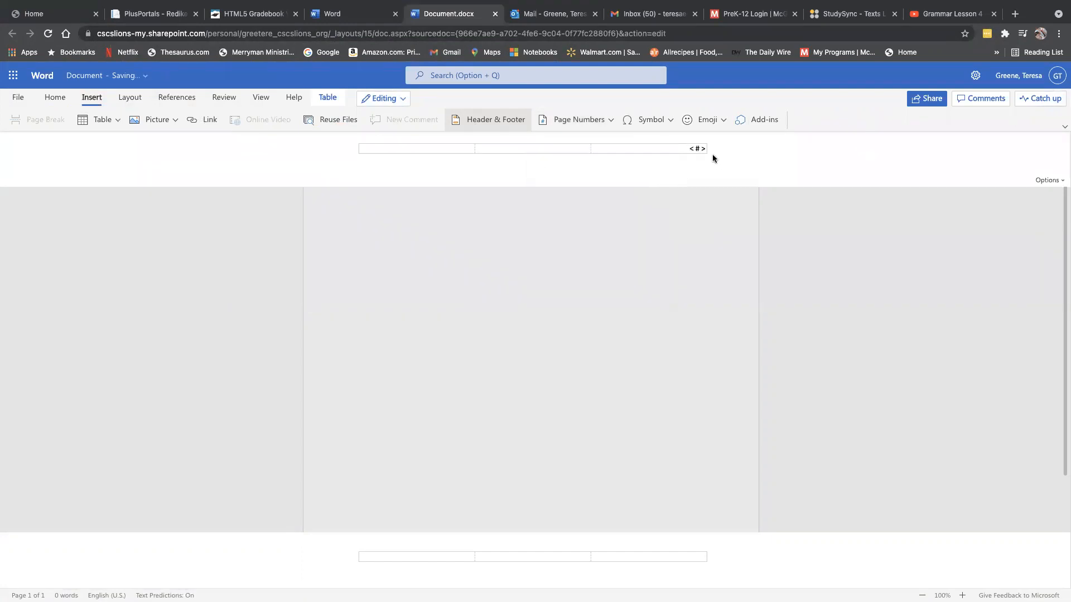
{"action": "type", "text": "Greene"}
- Format the header surname and page number in Times New Roman, 12 pt
{"action": "left_click", "coordinate": [658, 148]}
{"action": "left_click_drag", "start_coordinate": [686, 150], "coordinate": [705, 148]}
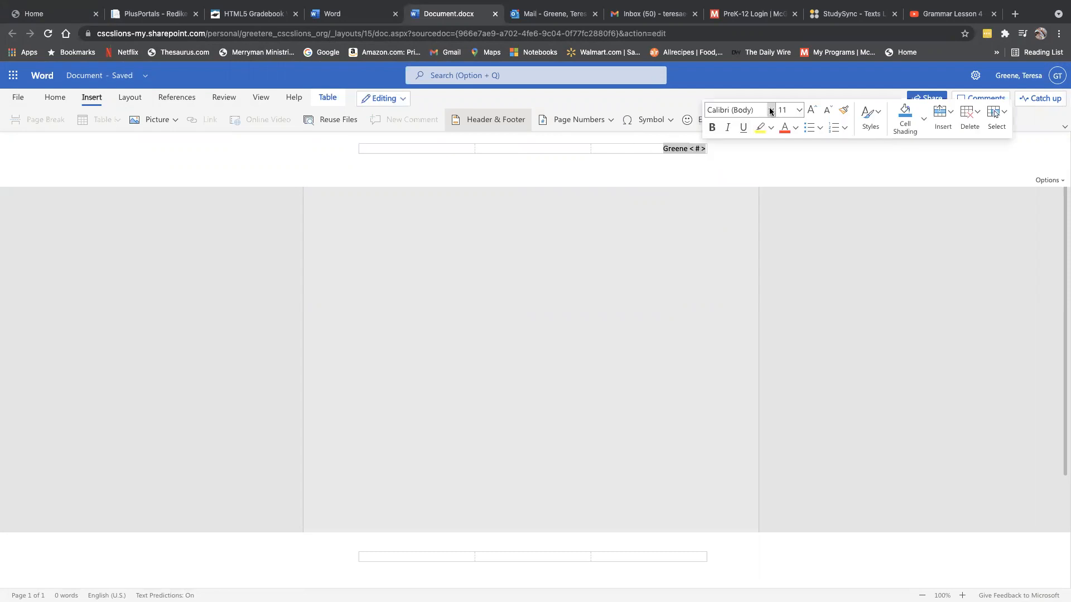
{"action": "left_click", "coordinate": [770, 109]}
{"action": "left_click", "coordinate": [809, 150]}
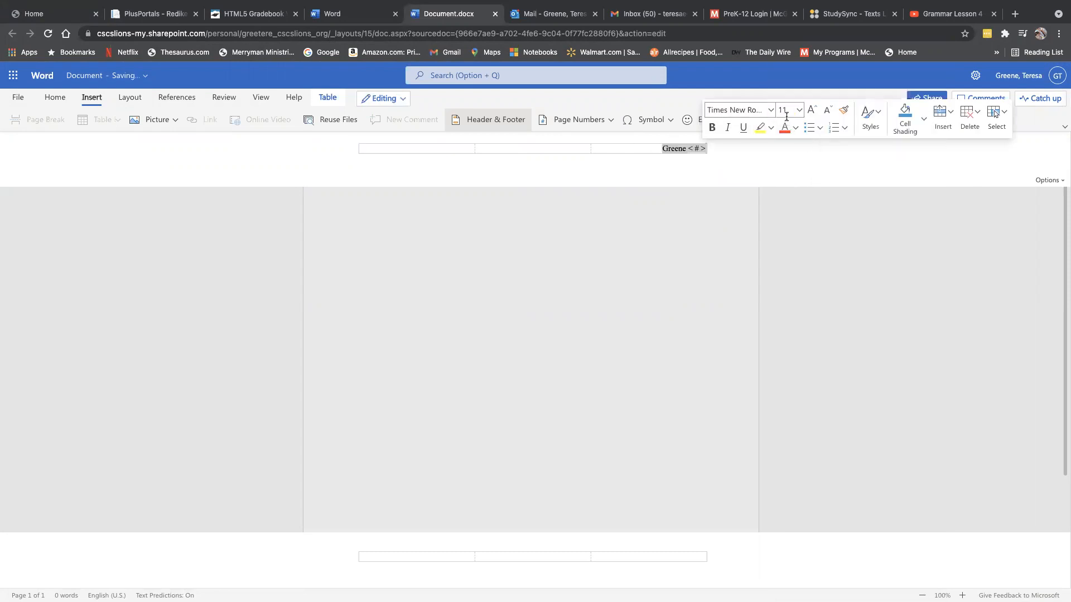
{"action": "left_click", "coordinate": [799, 111]}
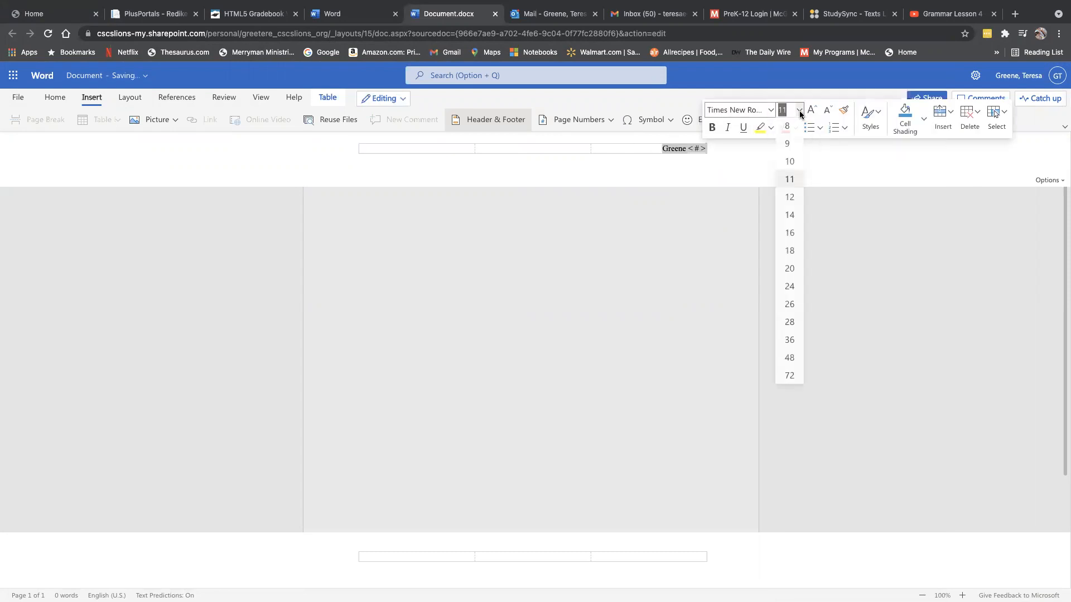
{"action": "left_click", "coordinate": [790, 201]}
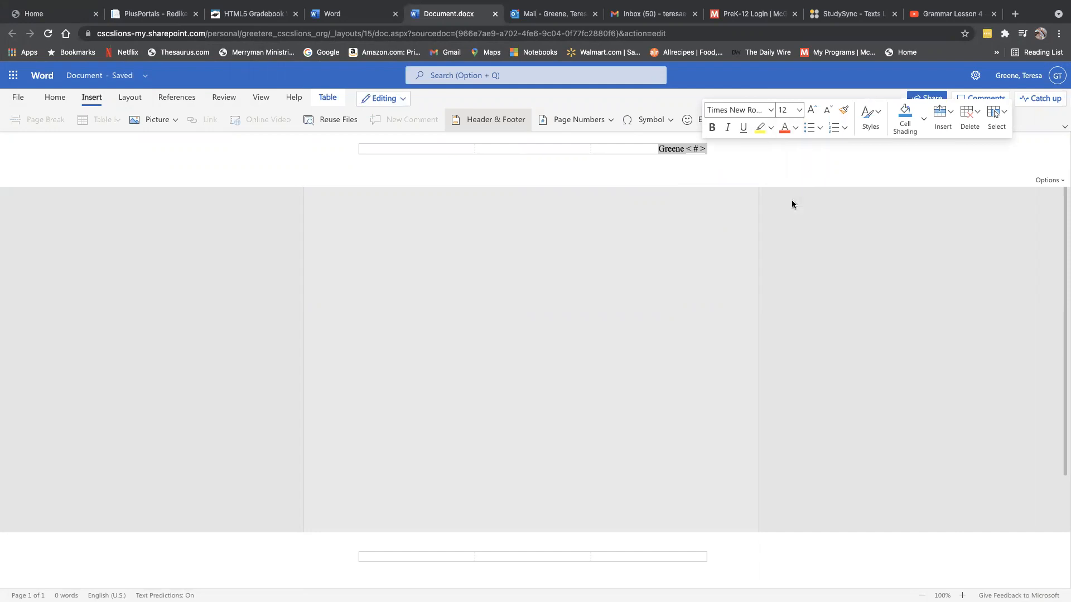
{"action": "left_click", "coordinate": [658, 169]}
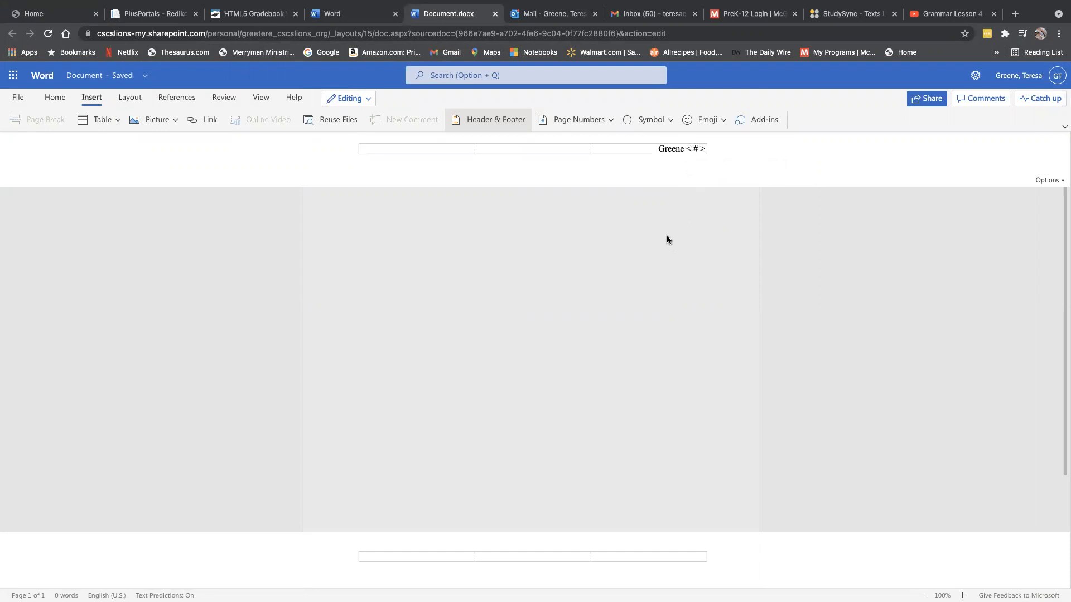
- Return to the document body and set its font to Times New Roman, 12 pt
{"action": "left_click", "coordinate": [618, 245]}
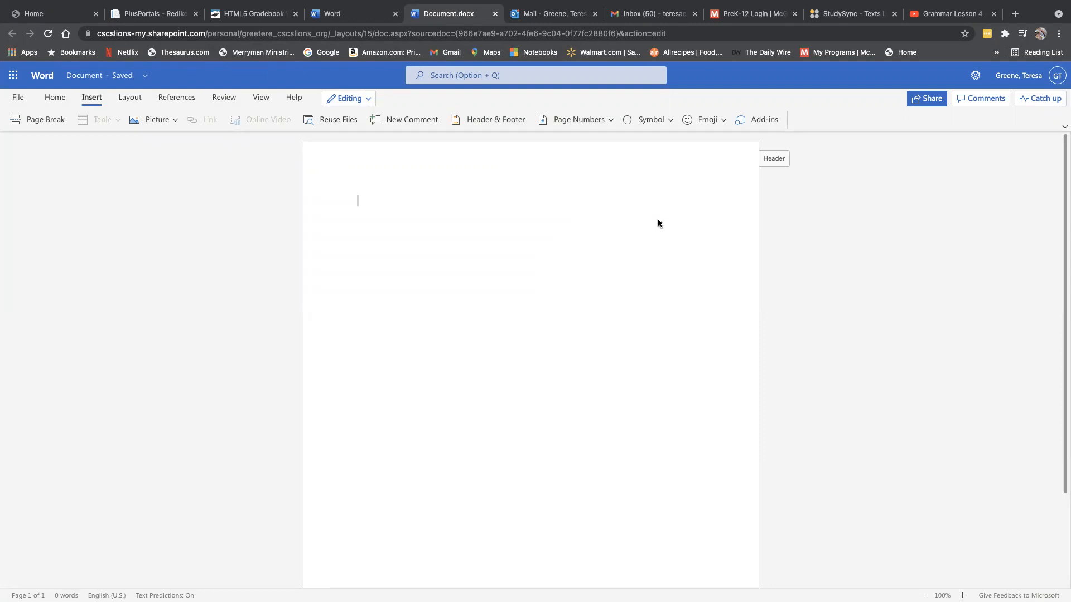
{"action": "left_click", "coordinate": [364, 198]}
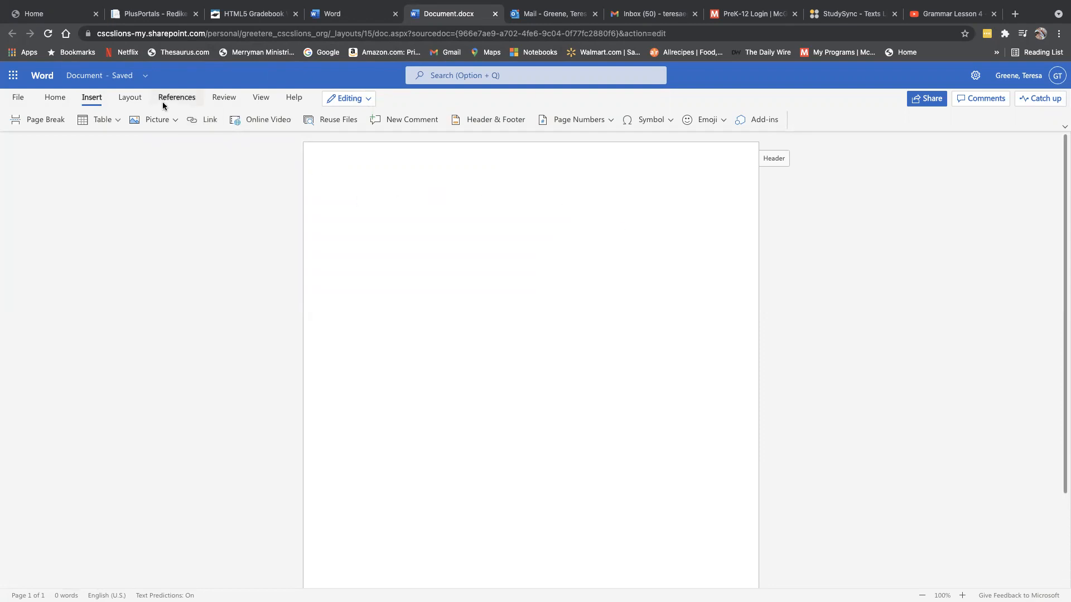
{"action": "left_click", "coordinate": [56, 98]}
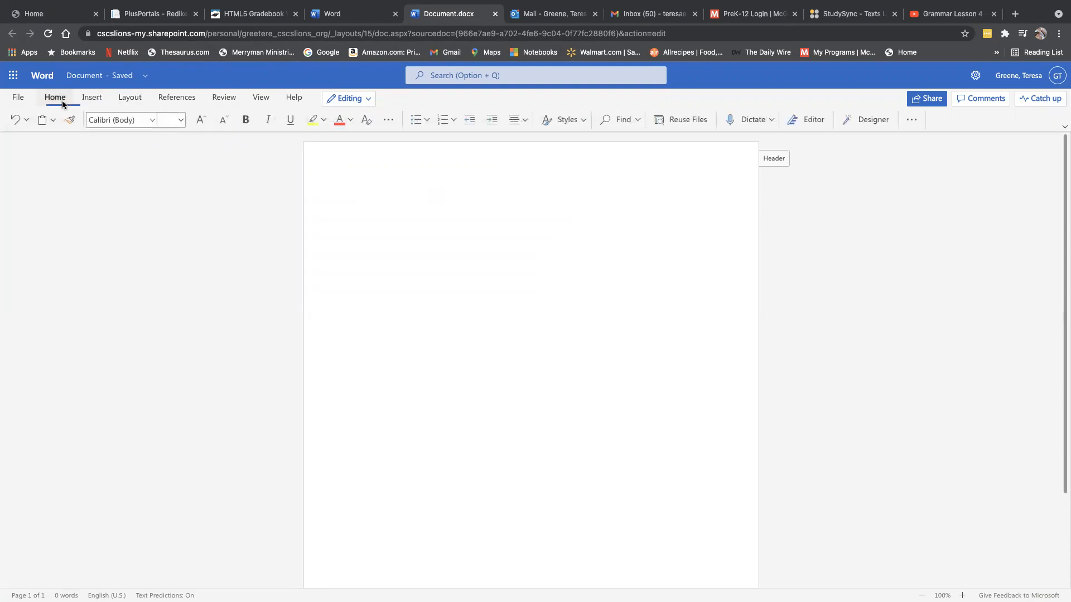
{"action": "left_click", "coordinate": [149, 123]}
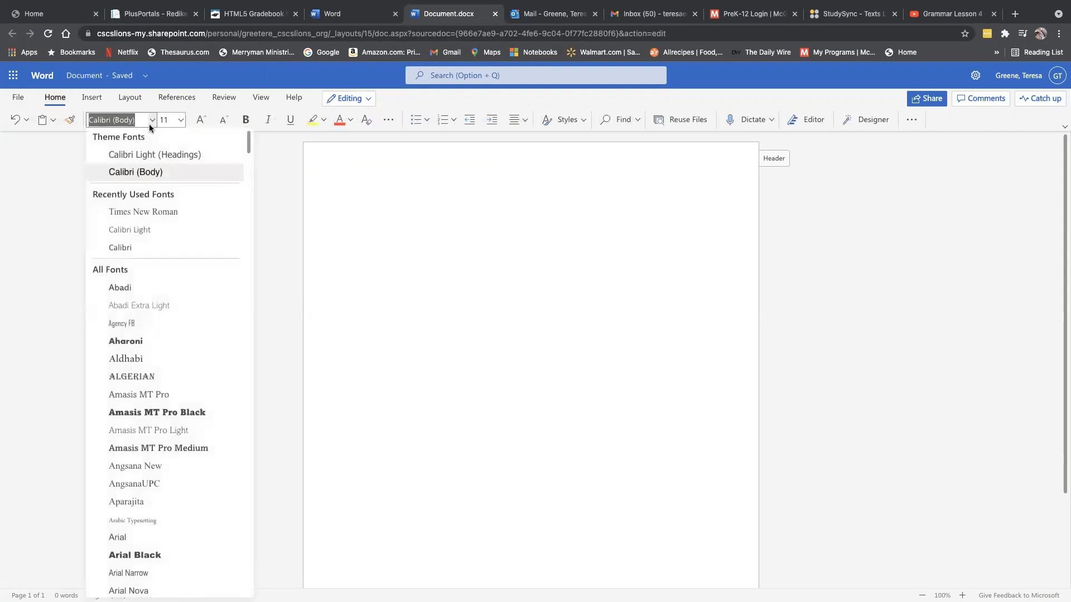
{"action": "left_click", "coordinate": [148, 211]}
{"action": "left_click", "coordinate": [181, 120]}
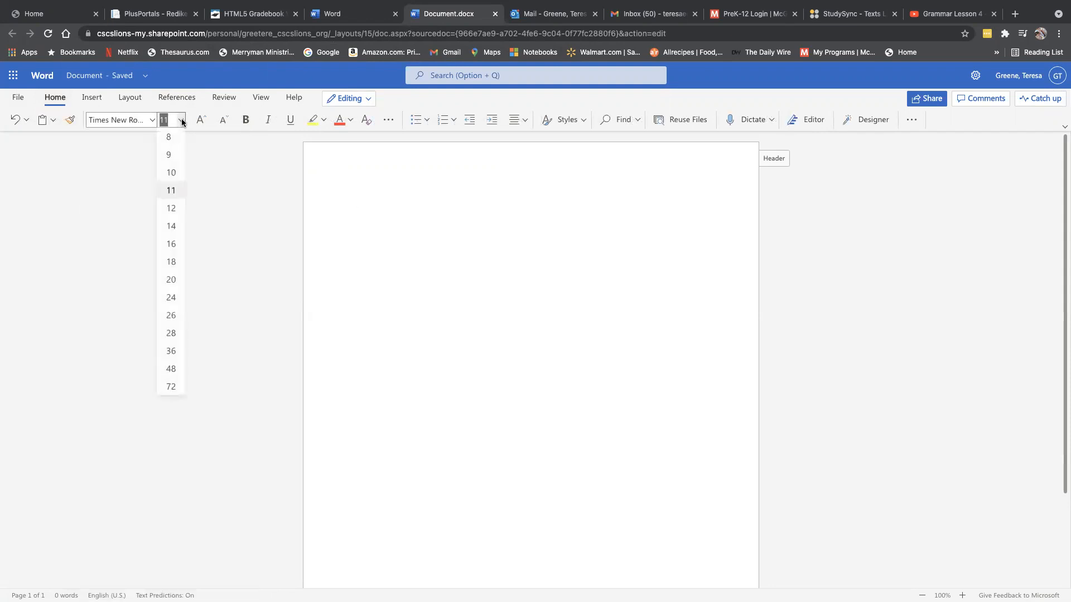
{"action": "left_click", "coordinate": [176, 207]}
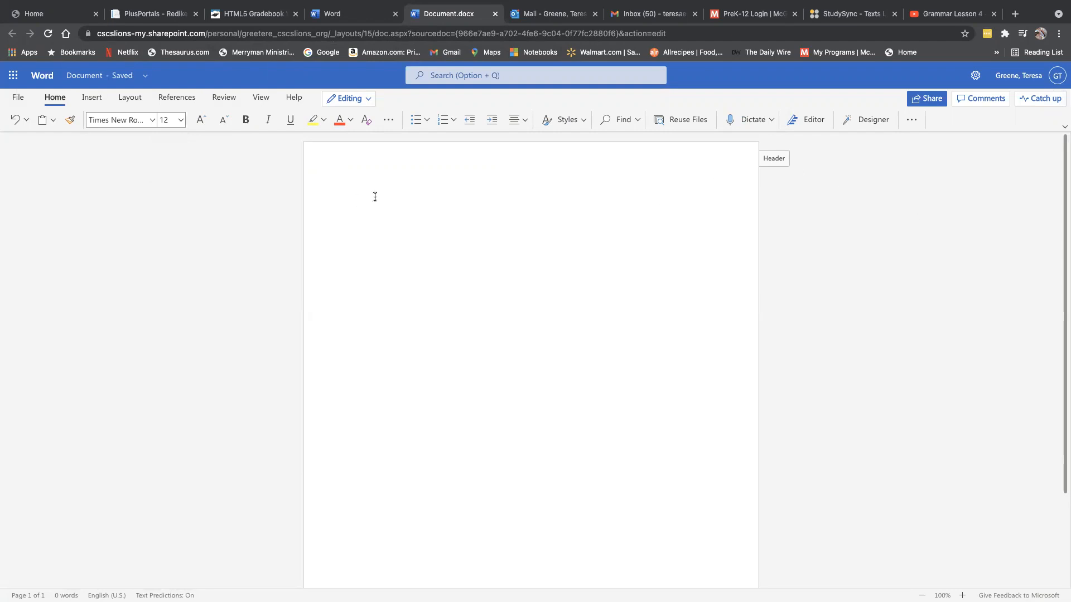
{"action": "left_click", "coordinate": [914, 120]}
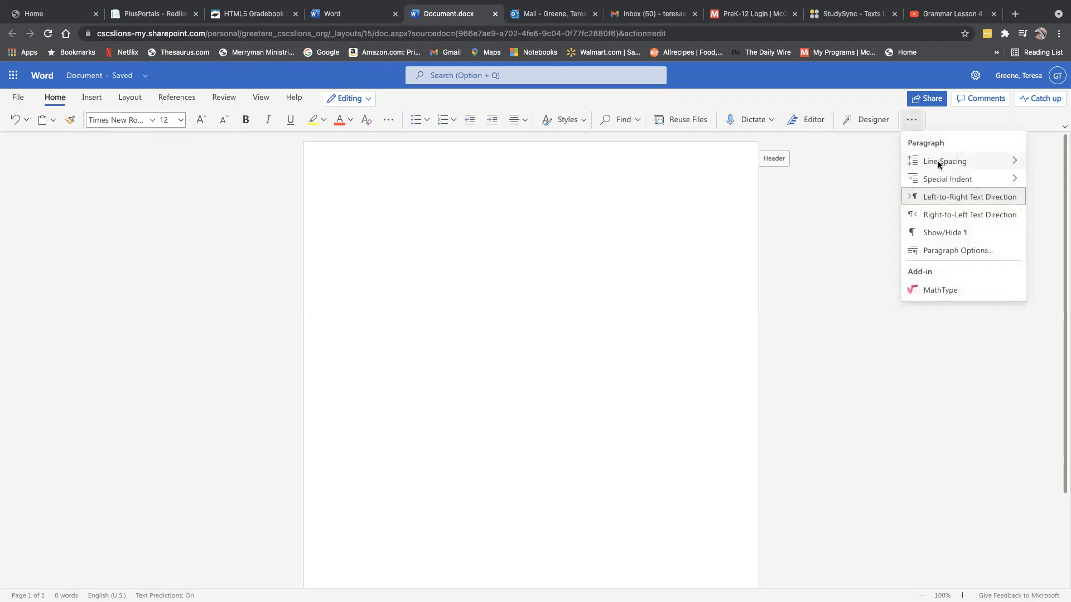
- Give the body paragraph double line spacing and 0 pt spacing after
{"action": "mouse_move", "coordinate": [937, 160]}
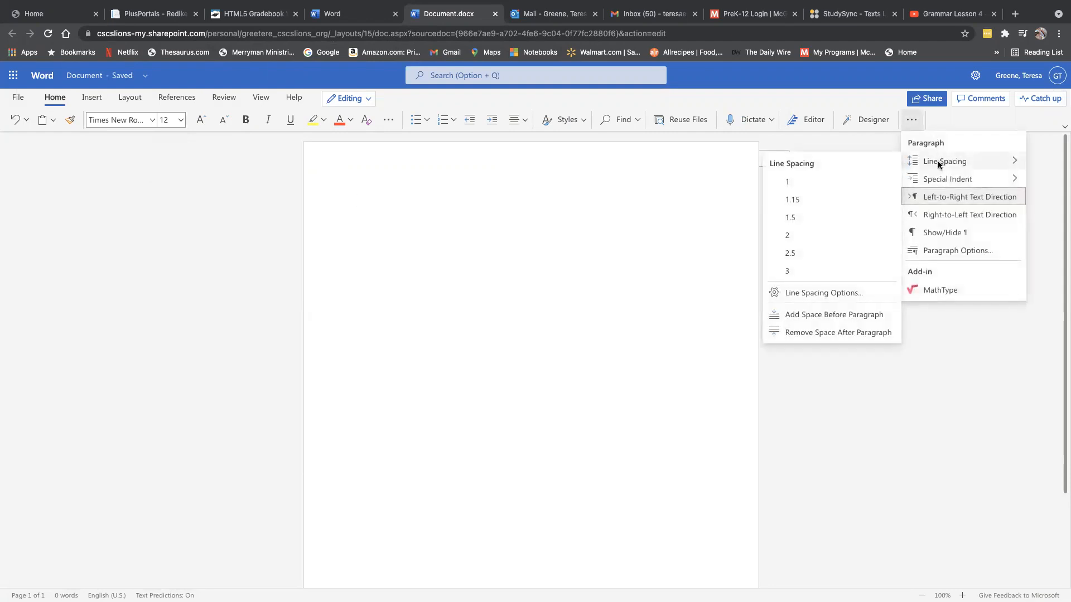
{"action": "left_click", "coordinate": [842, 292]}
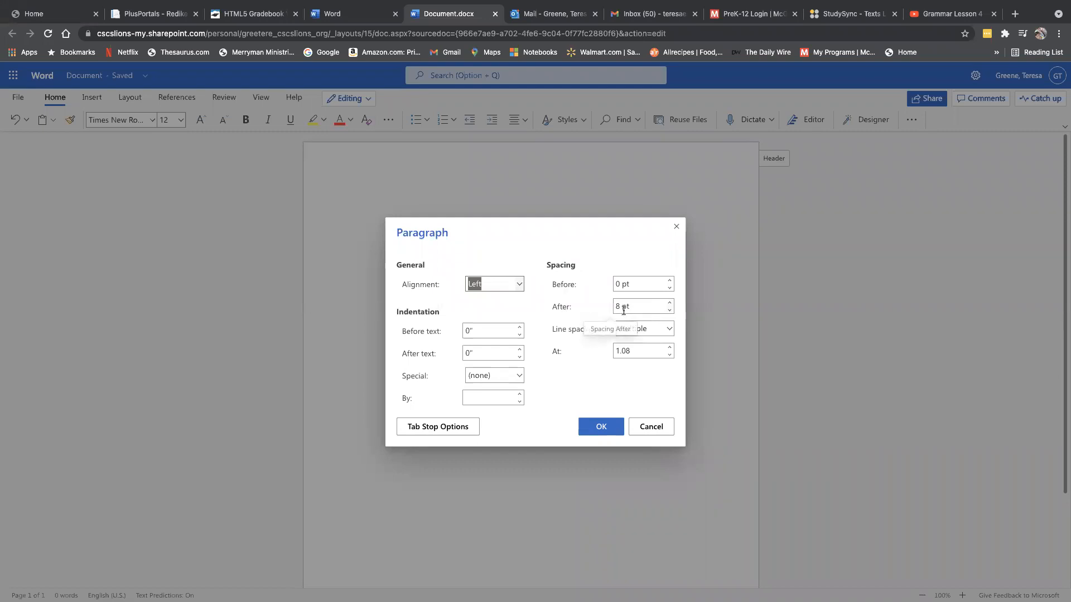
{"action": "left_click", "coordinate": [669, 310]}
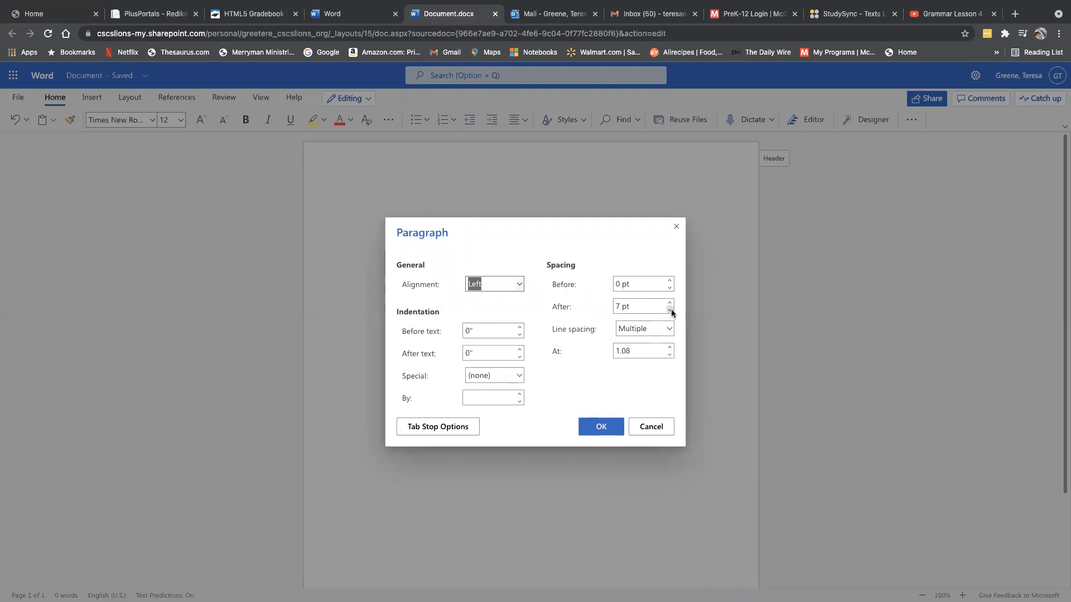
{"action": "left_click", "coordinate": [670, 310]}
{"action": "left_click", "coordinate": [670, 310]}
{"action": "left_click", "coordinate": [671, 329]}
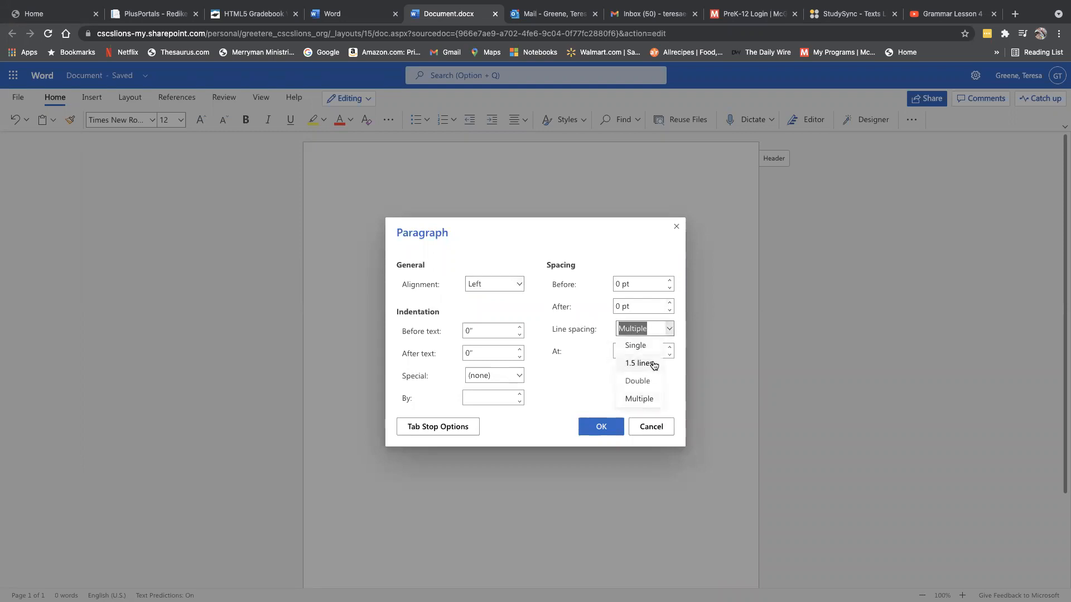
{"action": "left_click", "coordinate": [641, 382]}
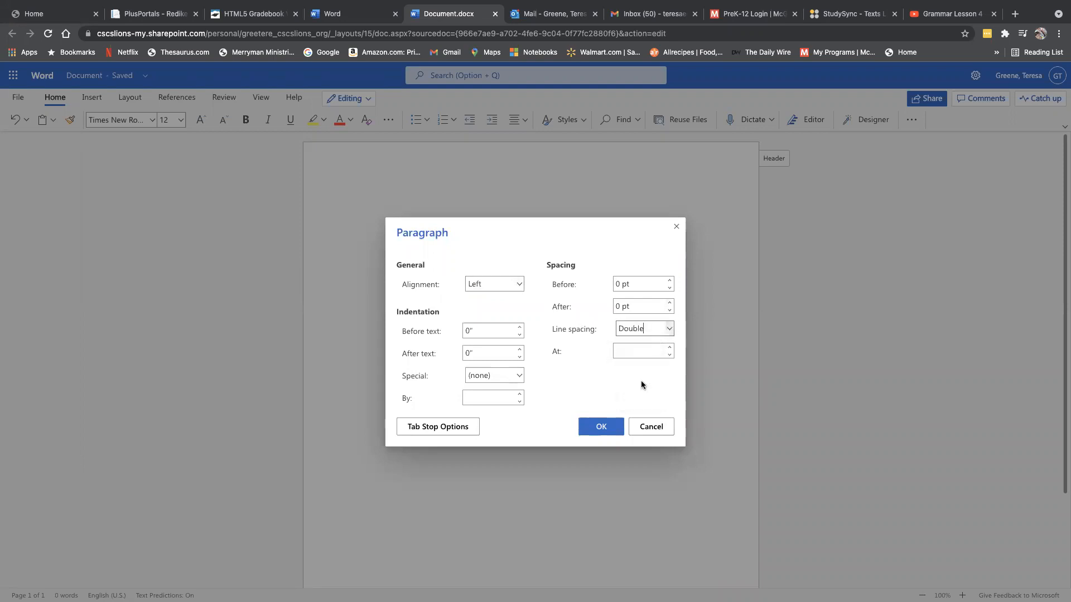
{"action": "left_click", "coordinate": [606, 427]}
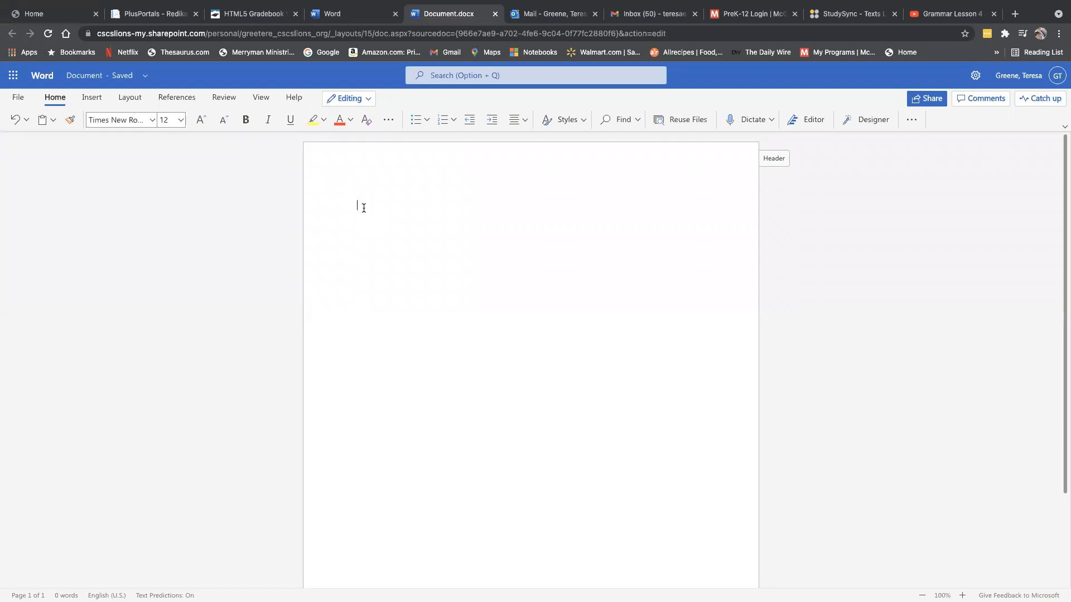
{"action": "left_click", "coordinate": [134, 98]}
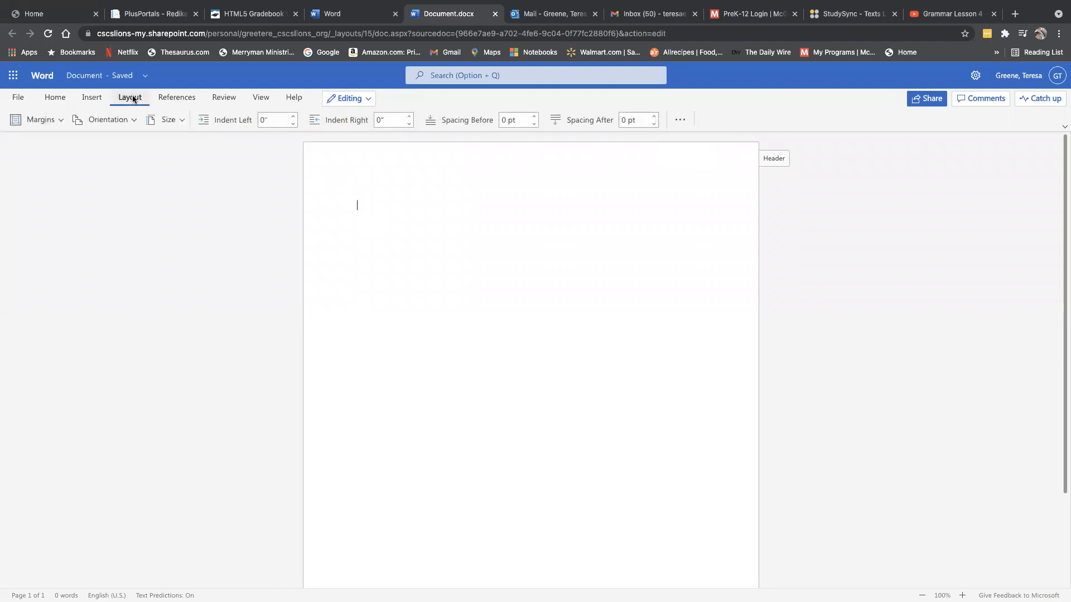
- Leave margins unchanged; type Name, the teacher's name, Lit. & Comp/D, 24 September 2021
{"action": "left_click", "coordinate": [46, 118]}
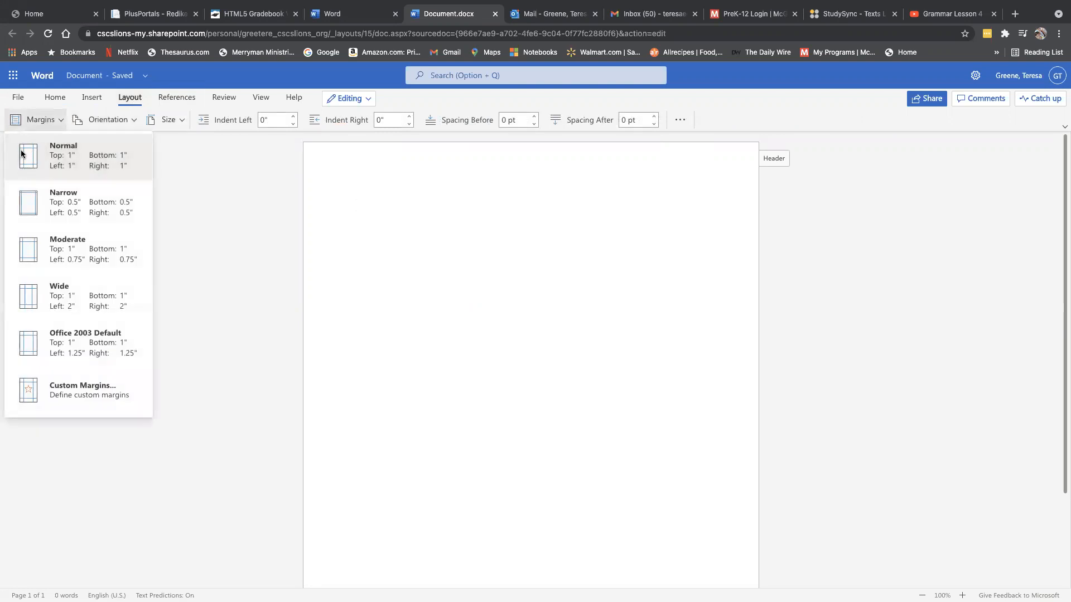
{"action": "left_click", "coordinate": [383, 221]}
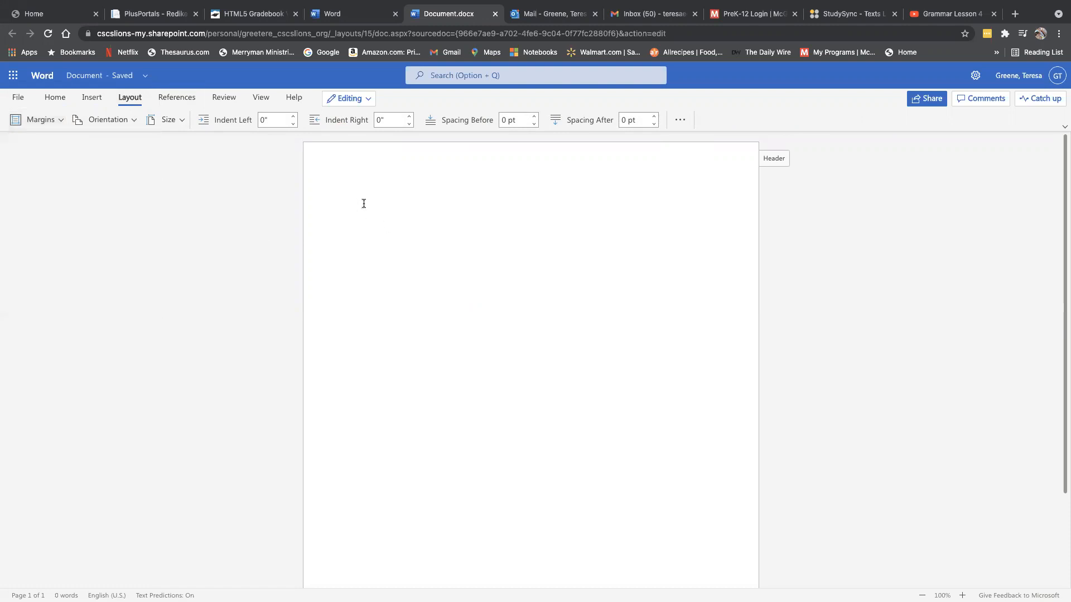
{"action": "type", "text": "Name"}
{"action": "key", "text": "Return"}
{"action": "type", "text": "Mrs. Greene Wo"}
{"action": "key", "text": "BackSpace"}
{"action": "type", "text": "Lit"}
{"action": "type", "text": ". & Comp"}
{"action": "type", "text": "/"}
{"action": "type", "text": "D 24 "}
{"action": "type", "text": "September "}
{"action": "type", "text": "2021"}
{"action": "key", "text": "Return"}
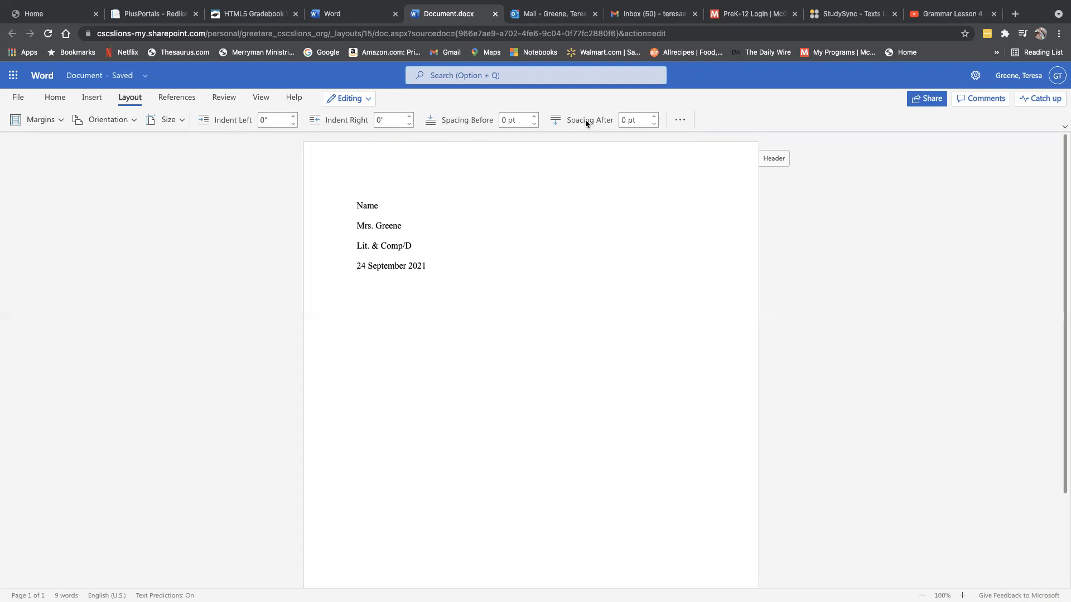
{"action": "left_click", "coordinate": [680, 124]}
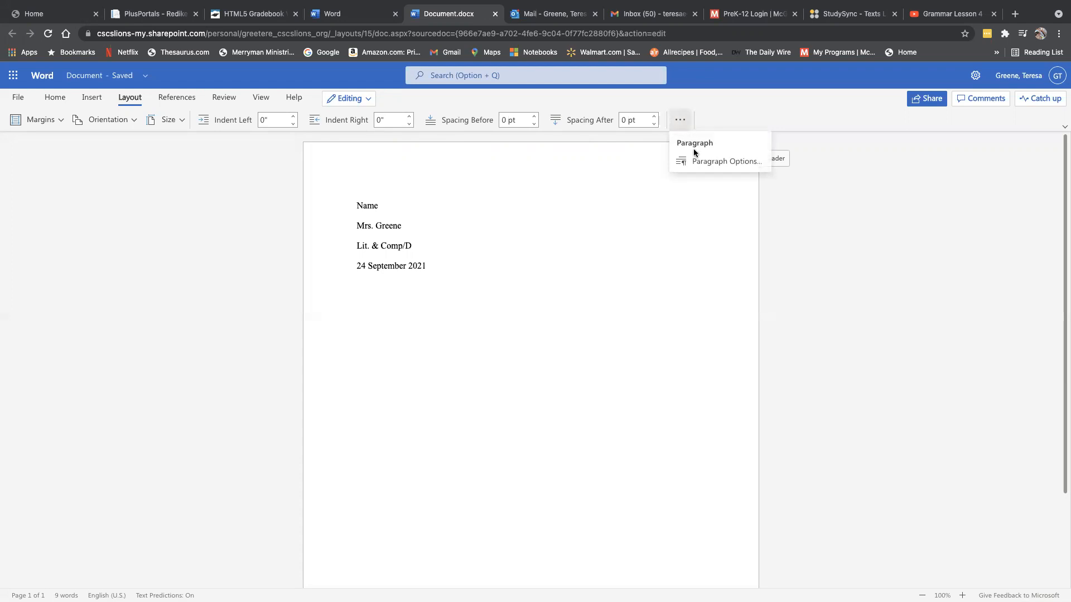
{"action": "left_click", "coordinate": [695, 164]}
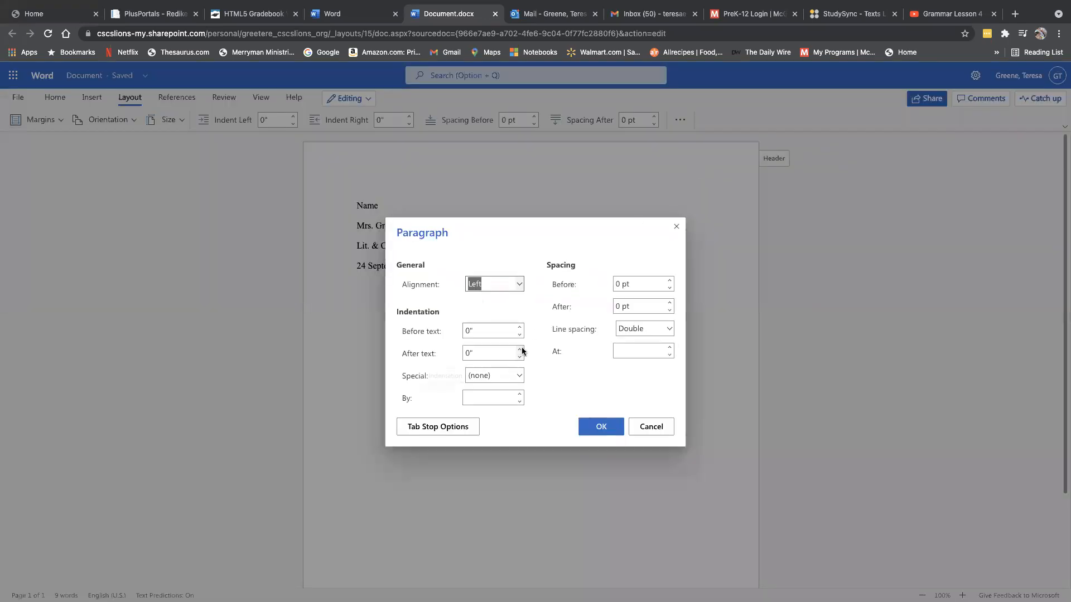
{"action": "left_click", "coordinate": [651, 427]}
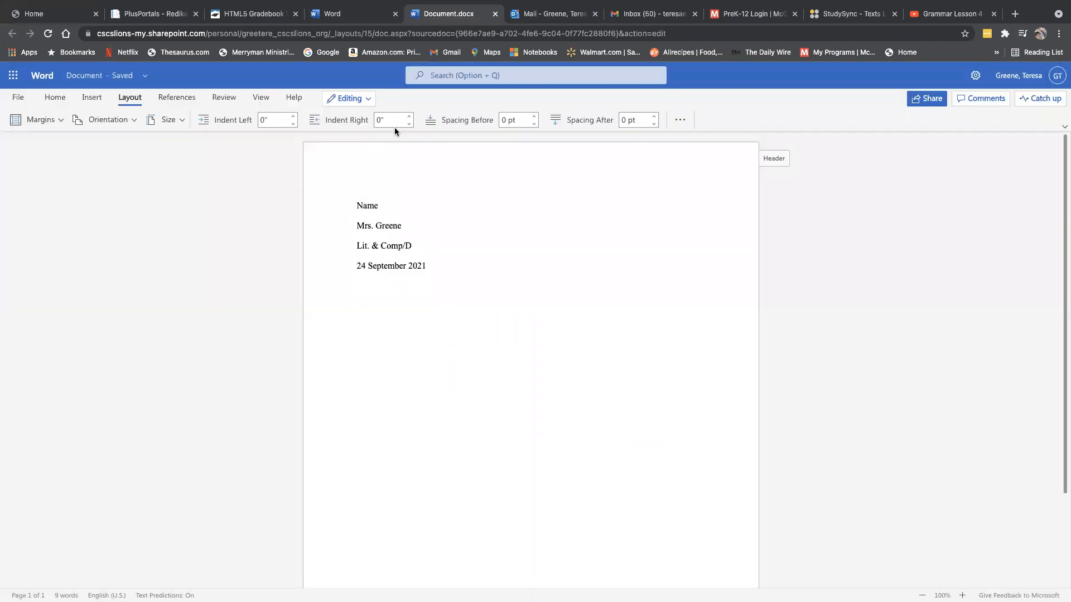
{"action": "left_click", "coordinate": [410, 116]}
{"action": "left_click", "coordinate": [92, 98]}
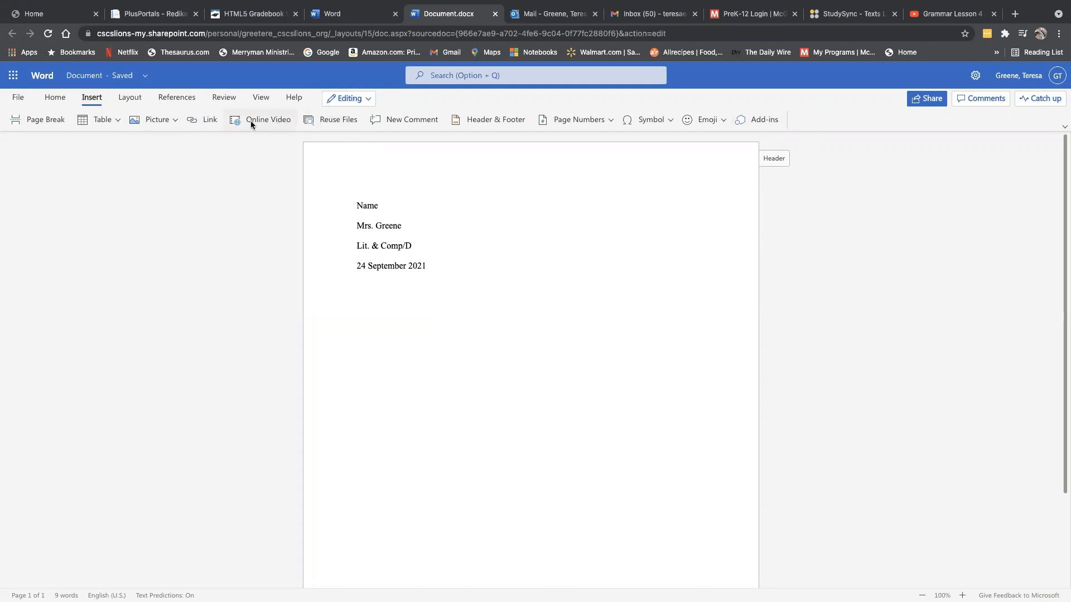
- Center the new line below the date and type 'Title' on it
{"action": "left_click", "coordinate": [55, 97]}
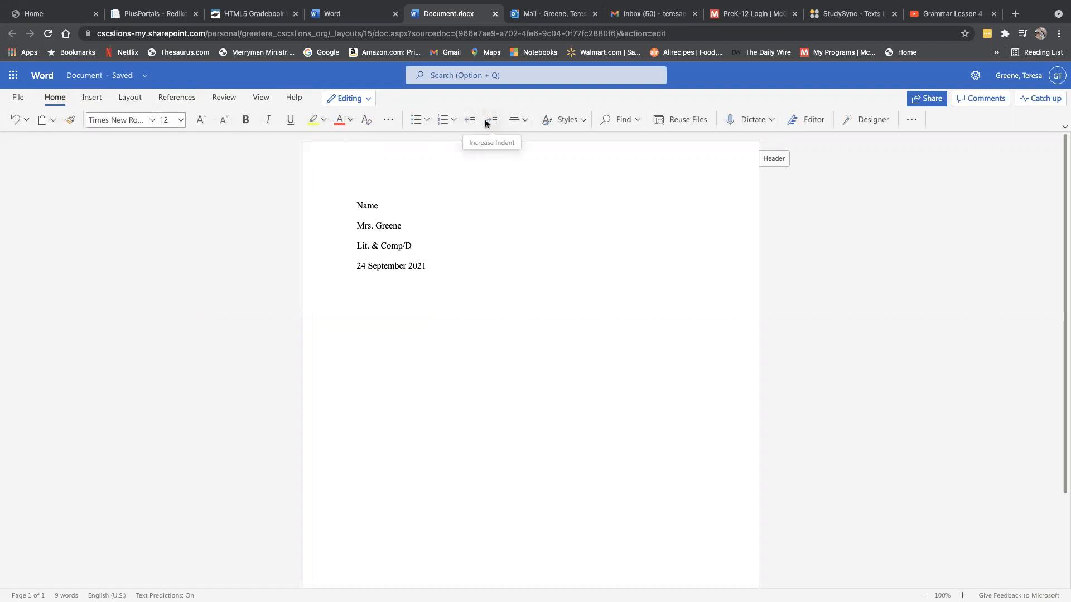
{"action": "left_click", "coordinate": [518, 120]}
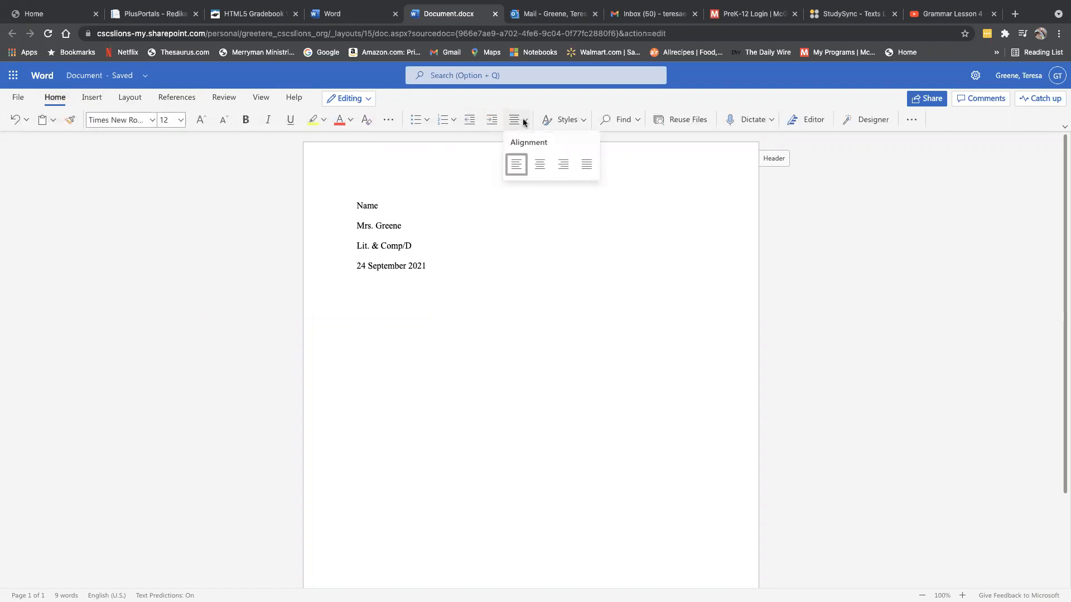
{"action": "left_click", "coordinate": [538, 165]}
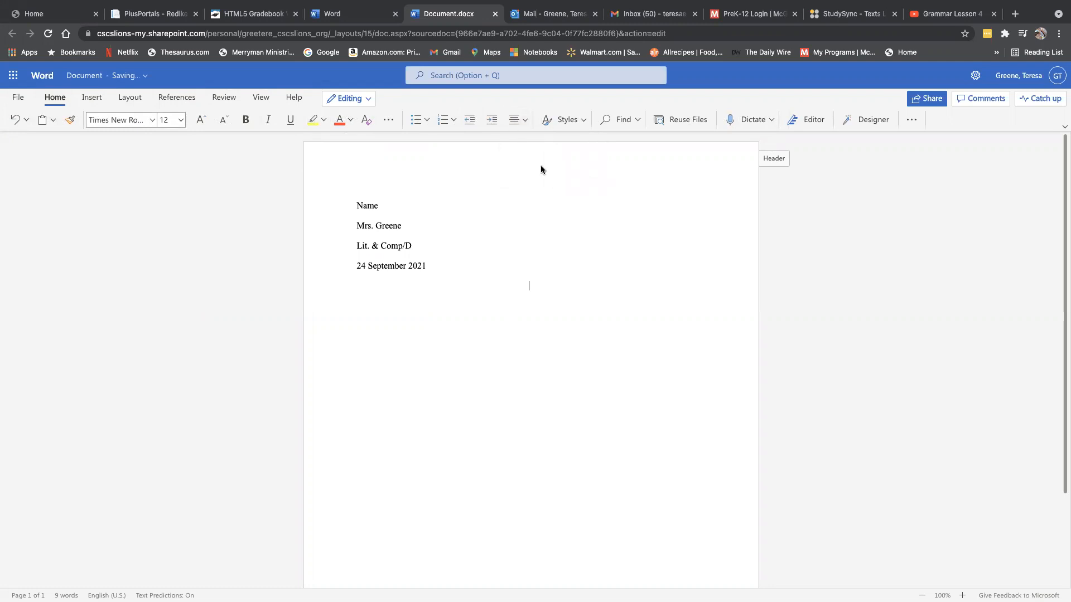
{"action": "type", "text": "Title"}
{"action": "mouse_move", "coordinate": [607, 3]}
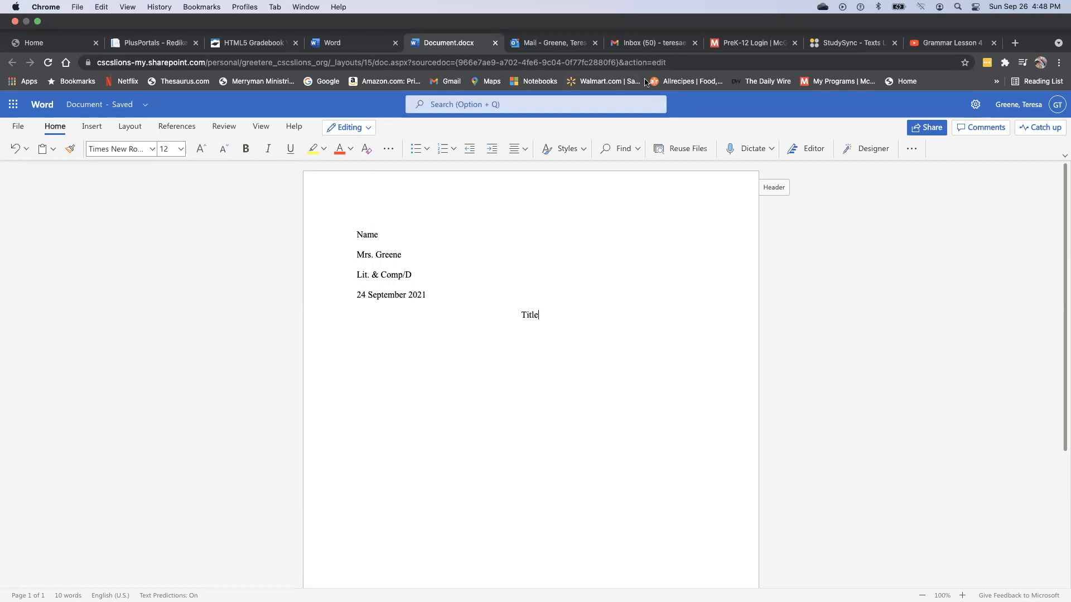